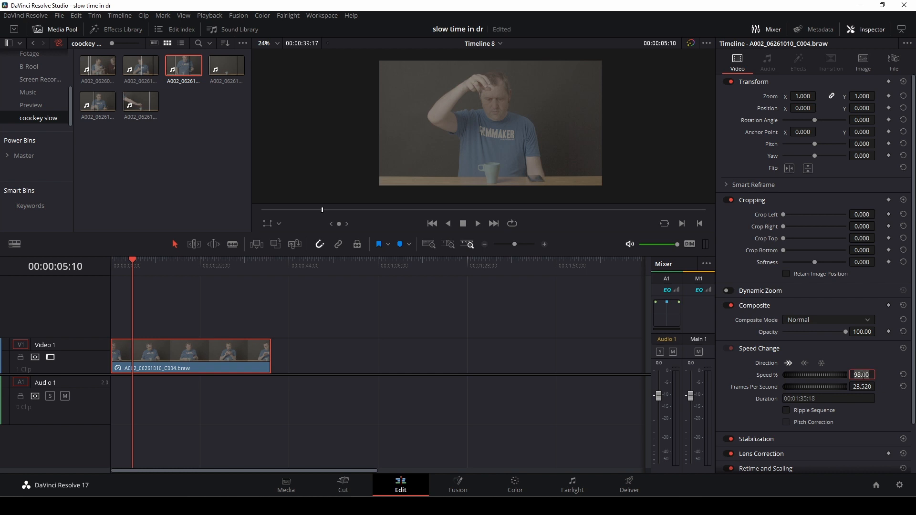
# Set the Video 1 clip's speed to 600% and play it back from the start of the timeline.
pyautogui.doubleClick(858, 374)
pyautogui.press('BackSpace')
pyautogui.write('600')
pyautogui.press('Return')
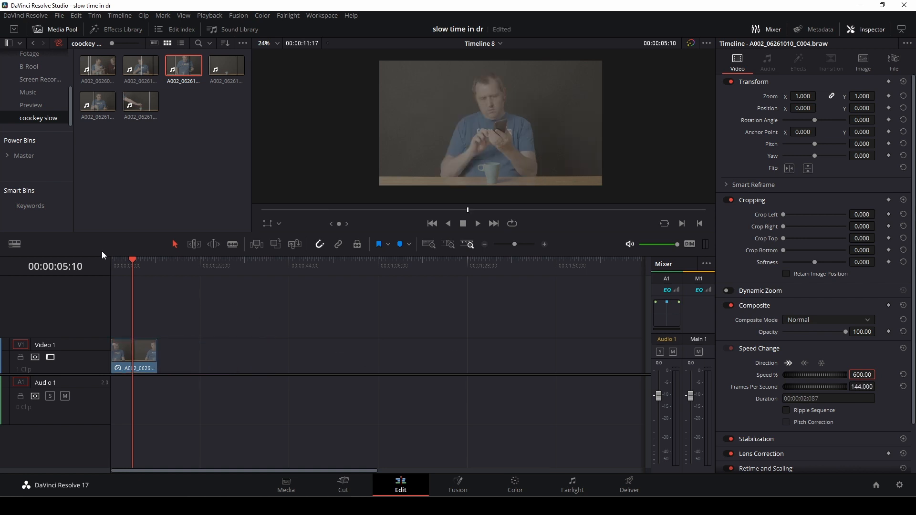
pyautogui.click(112, 264)
pyautogui.press('space')
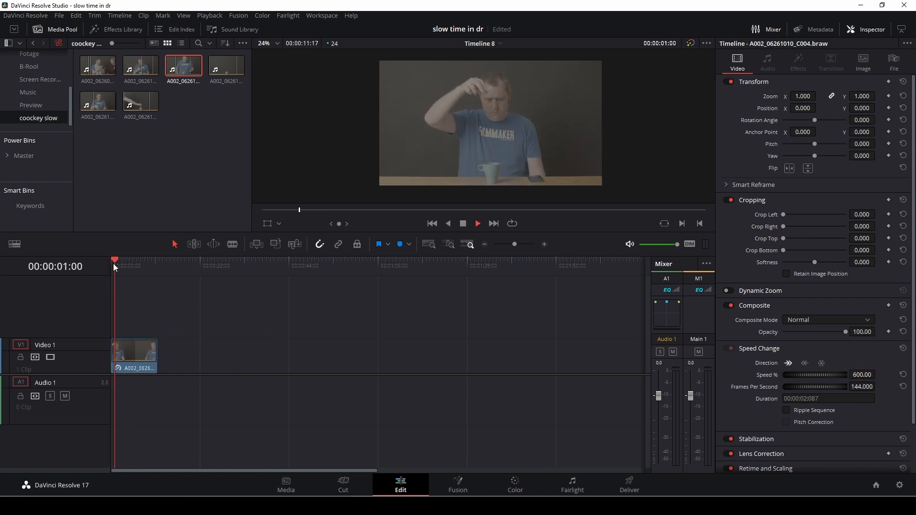
pyautogui.click(112, 262)
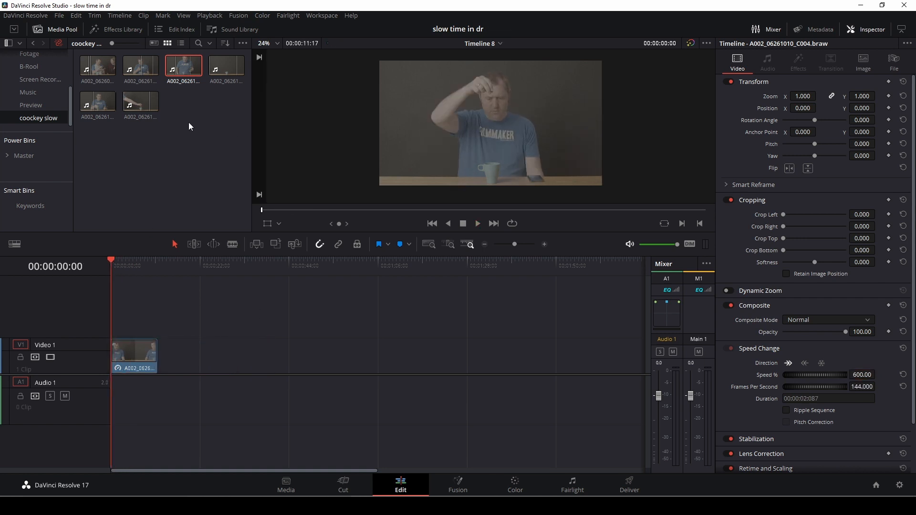
# Place the cookie-drop section of A002_06261013_C006.braw on Video 2 just past the Video 1 clip, with a spare copy farther along.
pyautogui.doubleClick(143, 104)
pyautogui.press('space')
pyautogui.moveTo(281, 214); pyautogui.dragTo(515, 218)
pyautogui.press('space')
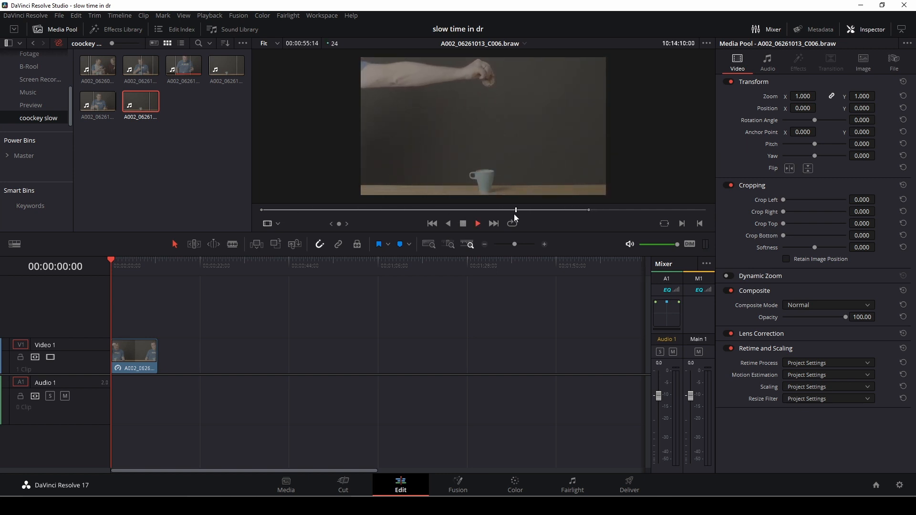
pyautogui.moveTo(461, 190); pyautogui.dragTo(195, 306)
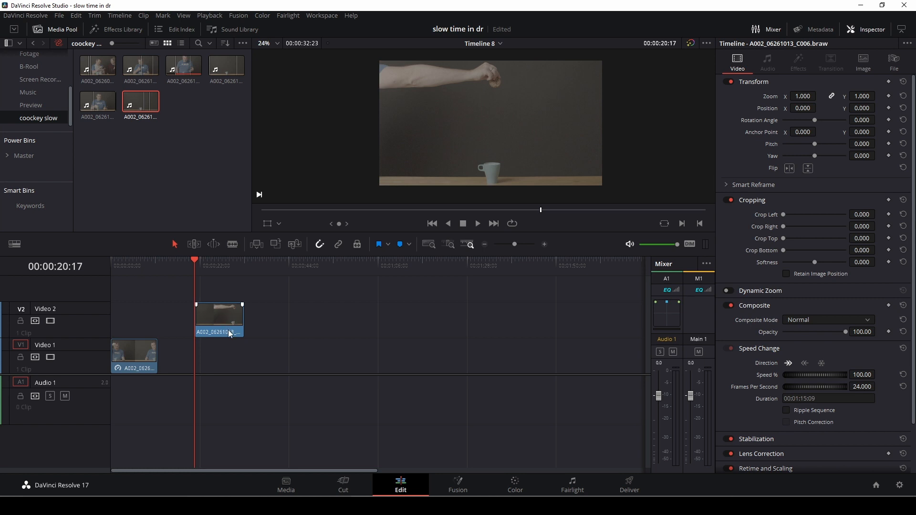
pyautogui.moveTo(225, 323); pyautogui.dragTo(303, 326)
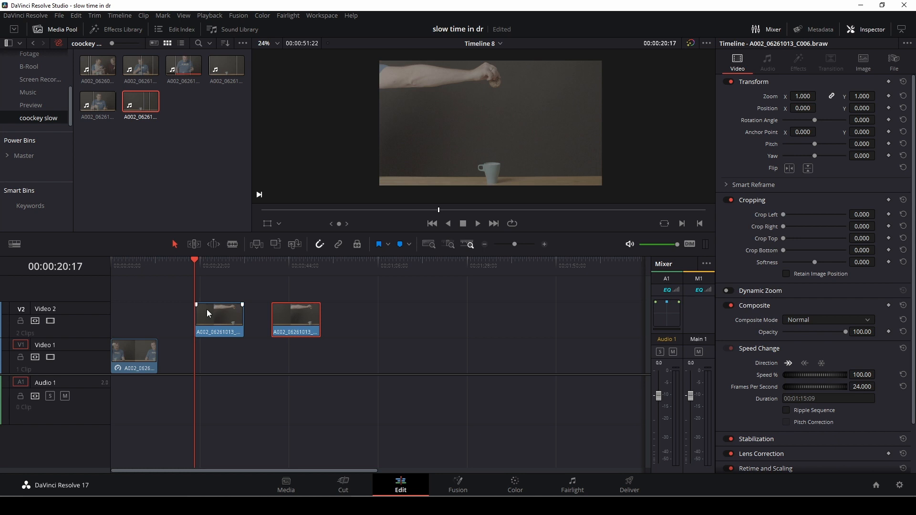
pyautogui.moveTo(216, 319); pyautogui.dragTo(178, 318)
# Split the first Video 2 clip at 00:00:19:00 on the falling cookie, keeping only the following part as a freeze frame.
pyautogui.click(169, 270)
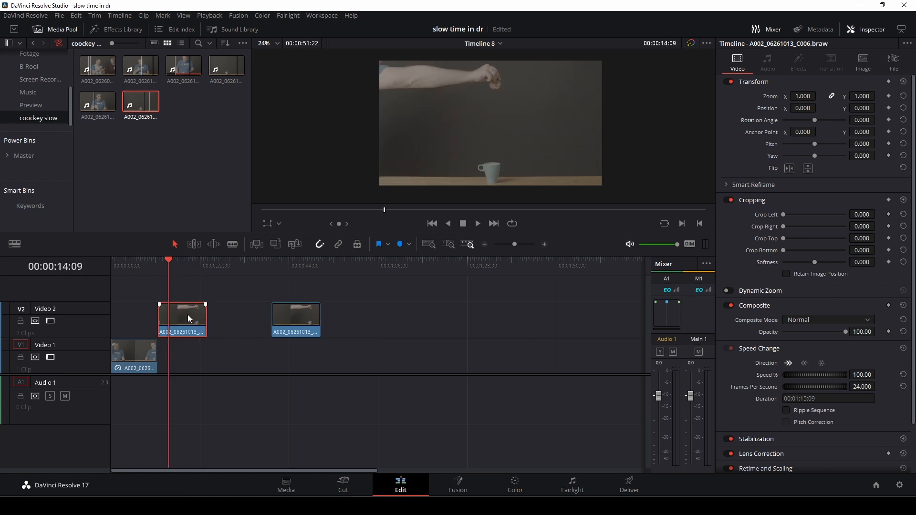
pyautogui.press('space')
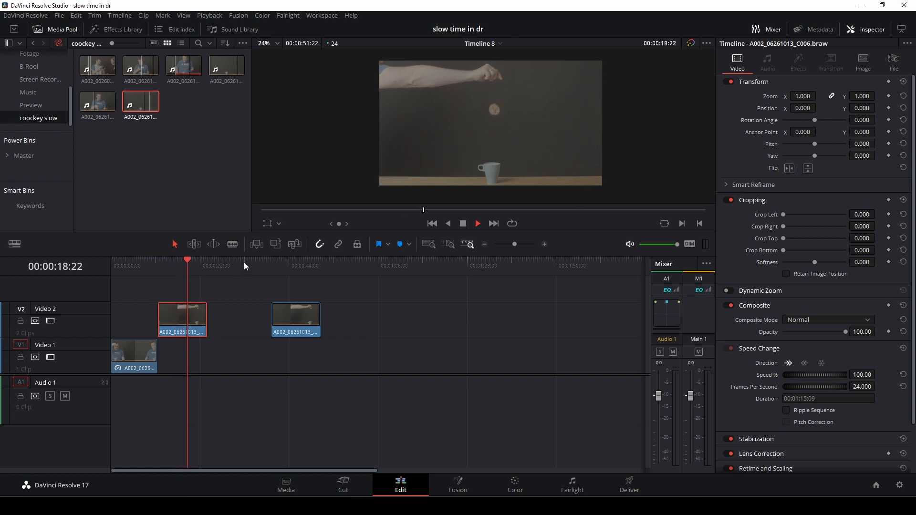
pyautogui.press('space')
pyautogui.press('Left')
pyautogui.press('Right')
pyautogui.press('Right')
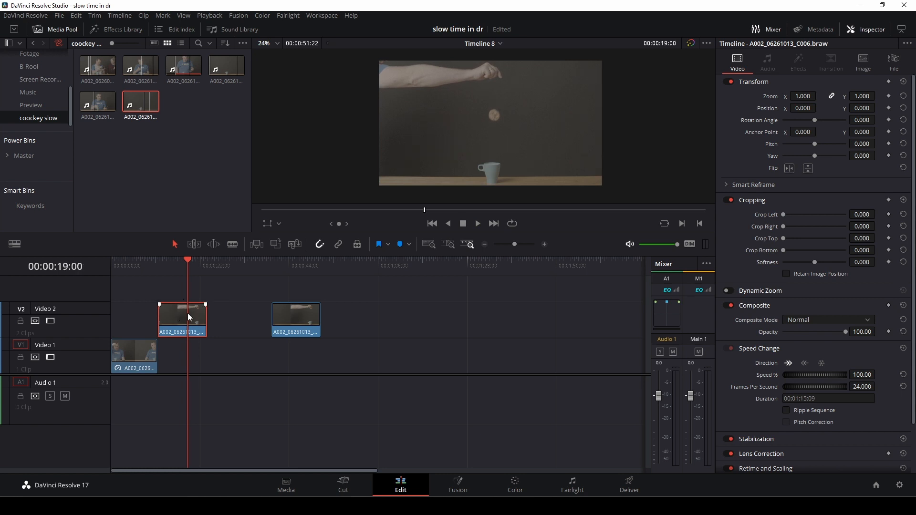
pyautogui.hotkey('ctrl', 'b')
pyautogui.press('Delete')
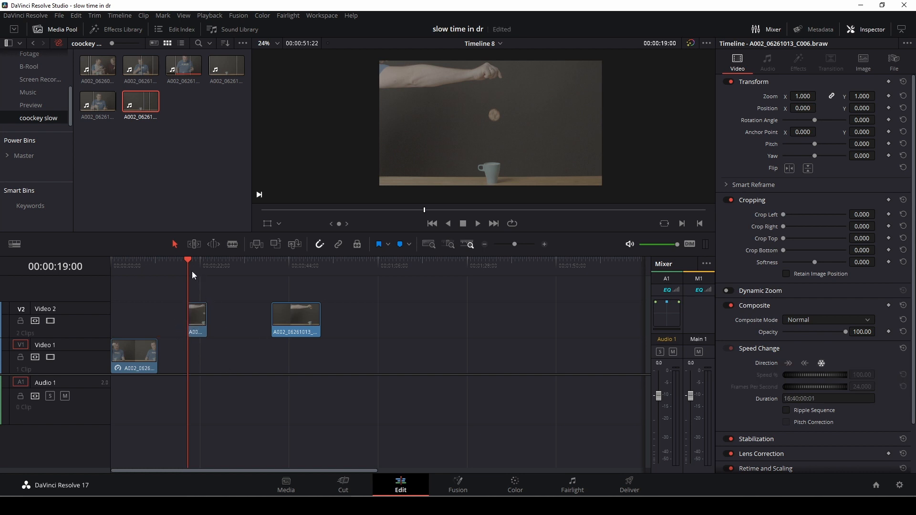
# Move the frozen cookie clip to start at 00:00:00:14 above the Video 1 clip and open it on the Color page.
pyautogui.moveTo(197, 310); pyautogui.dragTo(153, 320)
pyautogui.click(113, 271)
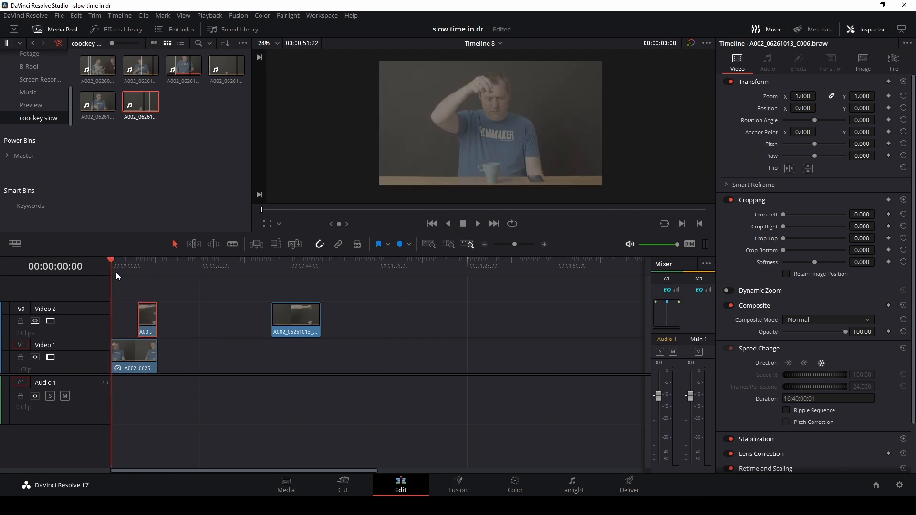
pyautogui.press('space')
pyautogui.press('space')
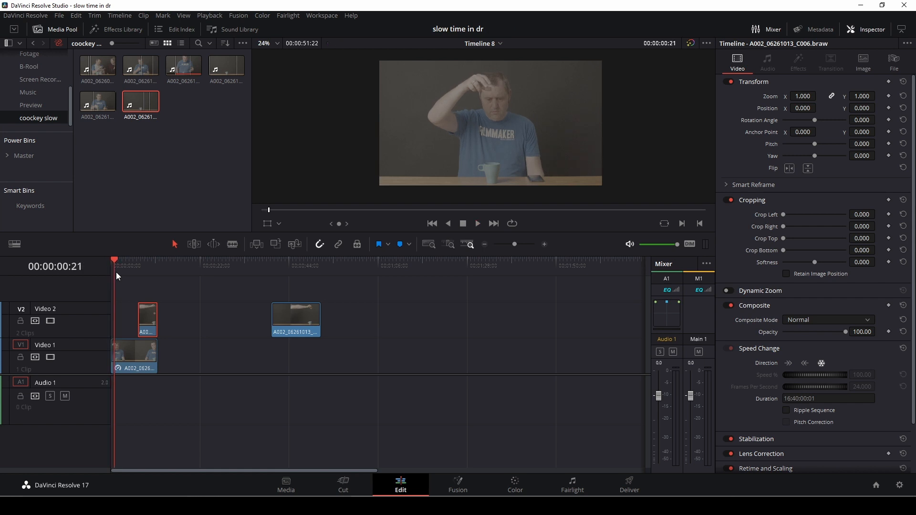
pyautogui.press('j')
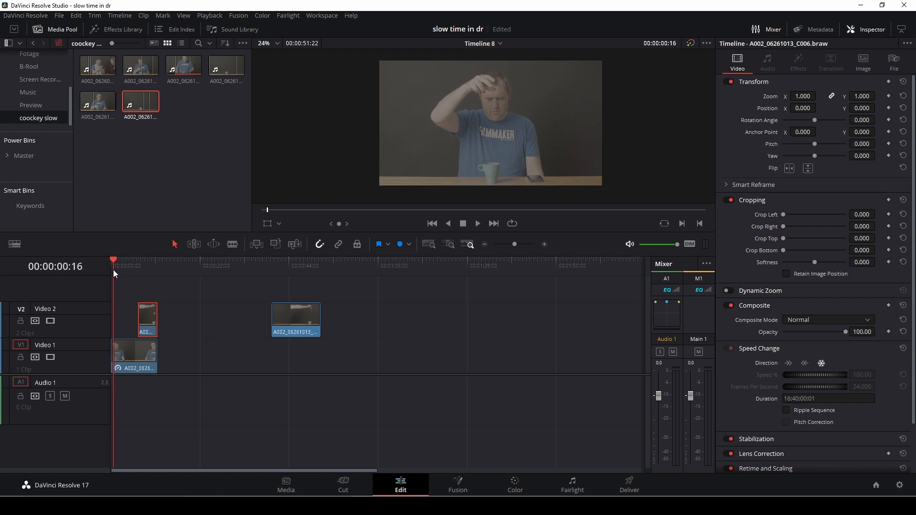
pyautogui.press('Right')
pyautogui.press('Left')
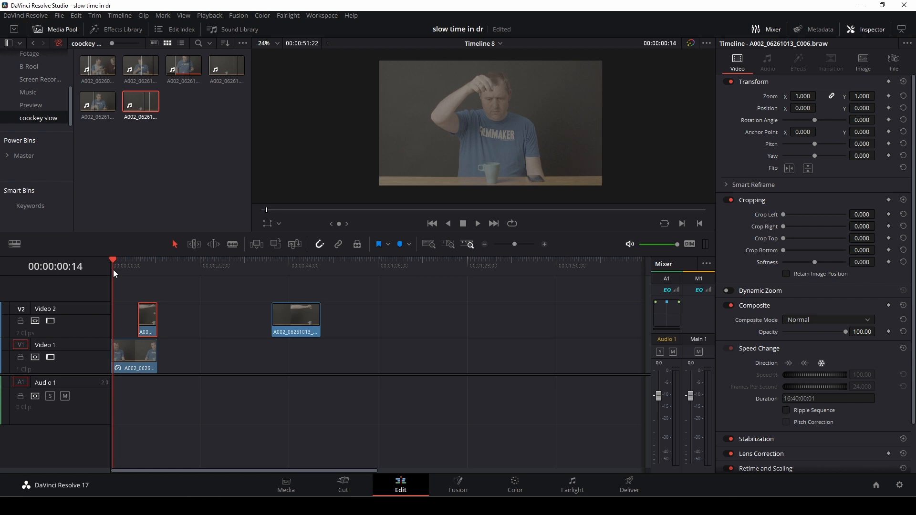
pyautogui.moveTo(148, 321); pyautogui.dragTo(126, 323)
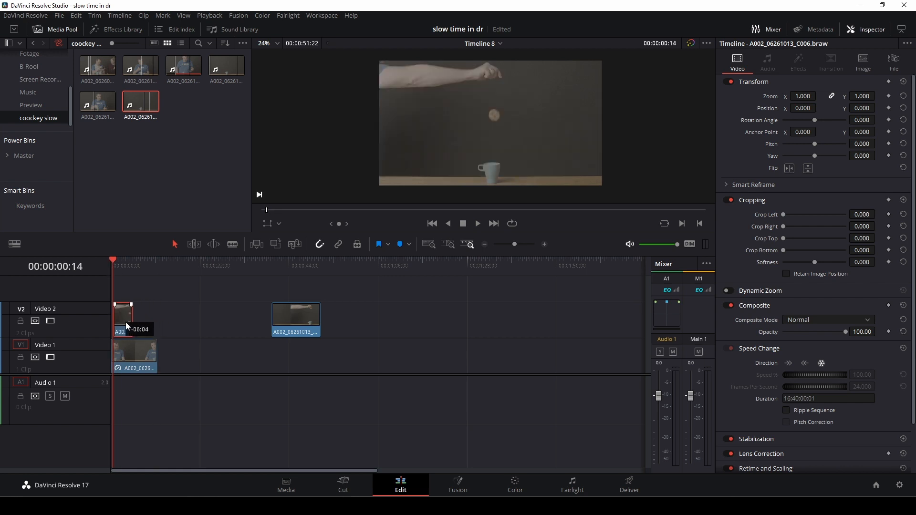
pyautogui.moveTo(514, 243); pyautogui.dragTo(522, 244)
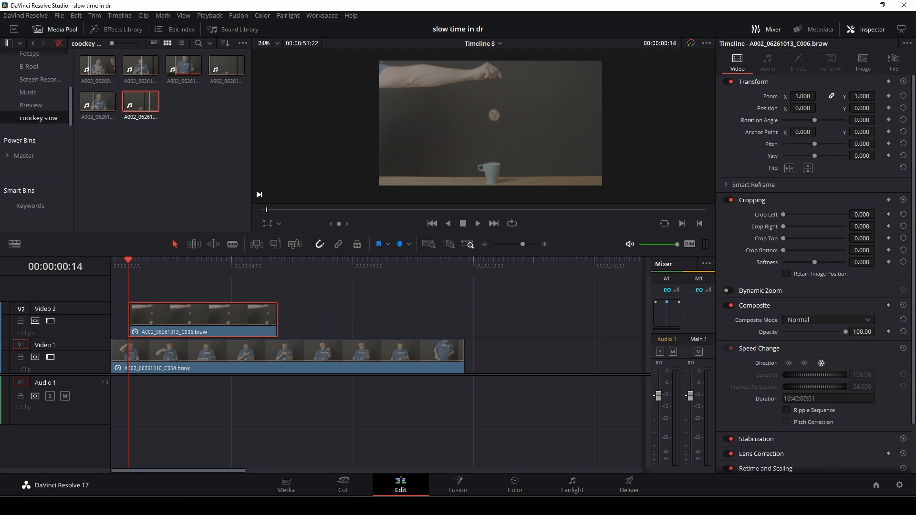
pyautogui.click(515, 483)
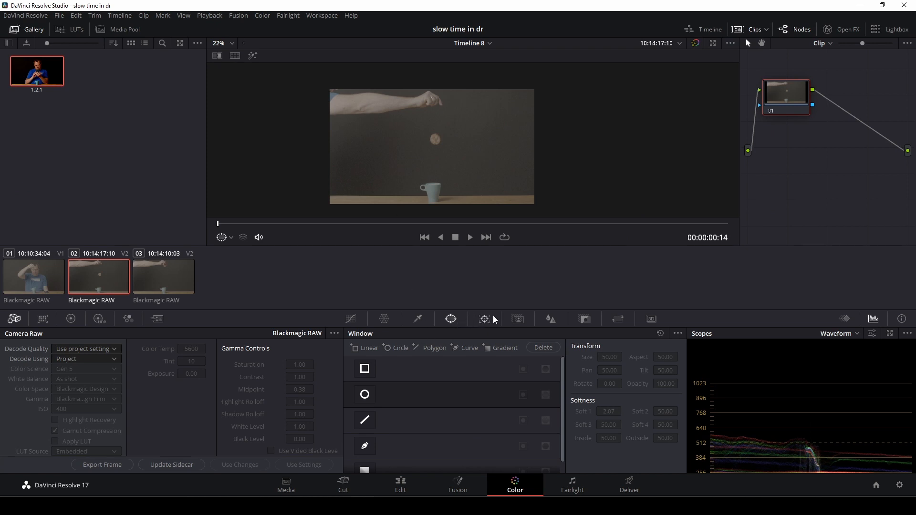
pyautogui.click(365, 446)
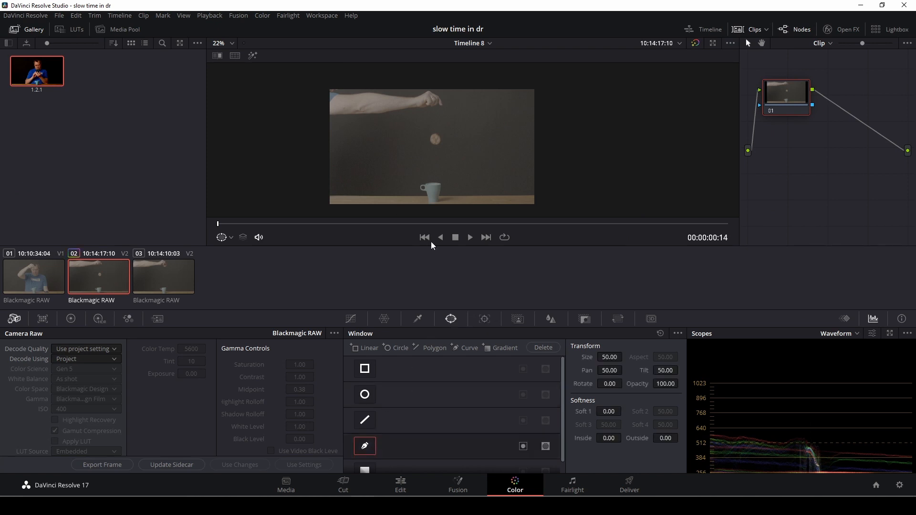
pyautogui.scroll(5, 425, 152)
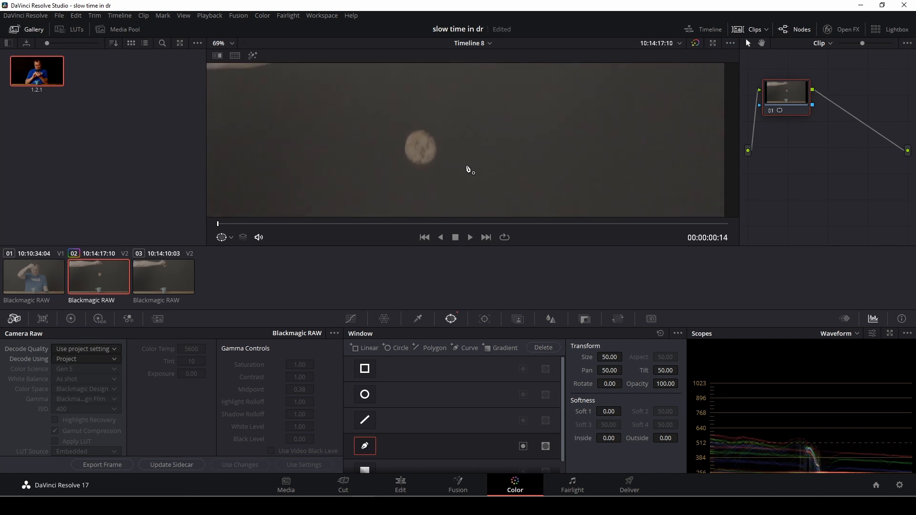
pyautogui.scroll(1, 467, 169)
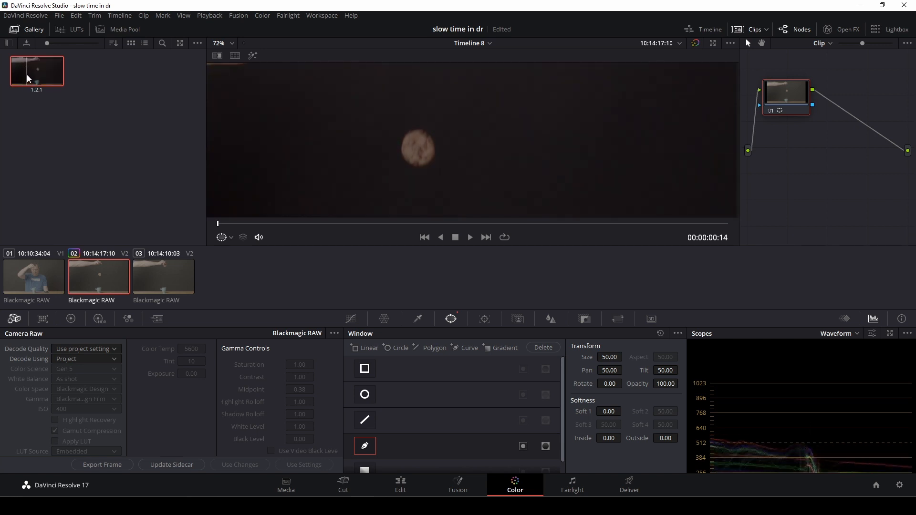
# Apply the grade of gallery still 1.2.1 to all three clips and return to clip 02.
pyautogui.rightClick(28, 77)
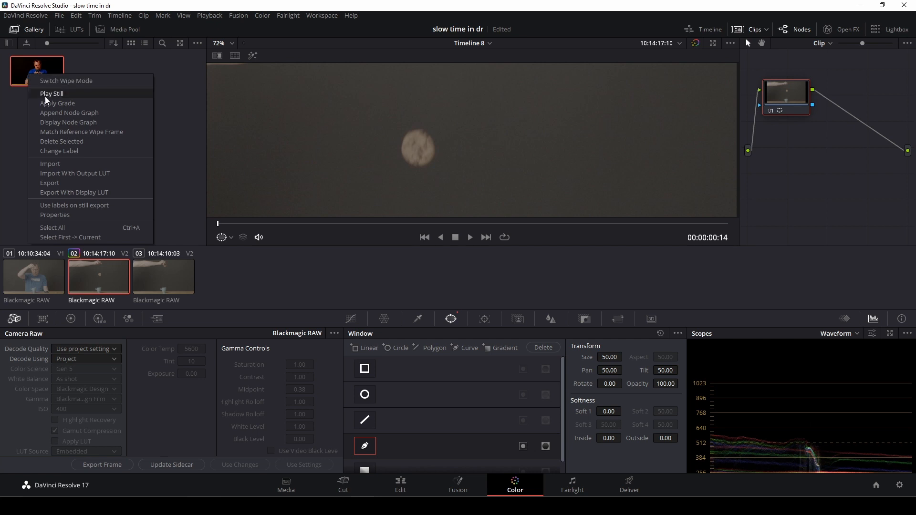
pyautogui.click(47, 92)
pyautogui.click(39, 285)
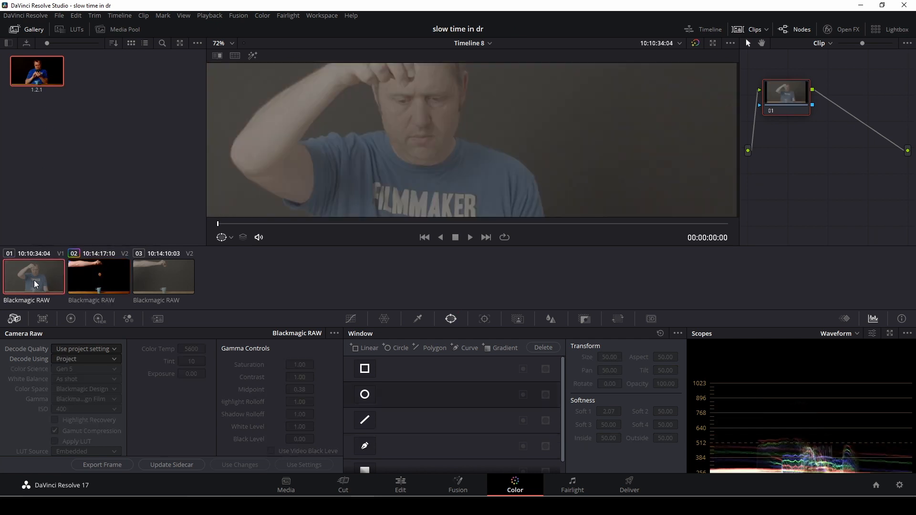
pyautogui.click(170, 278)
pyautogui.click(111, 280)
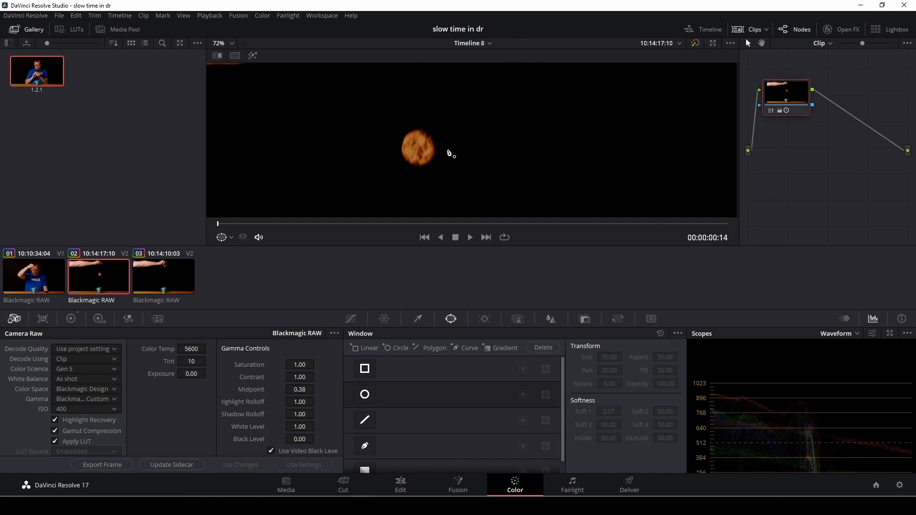
# Draw a closed curve window around the edge of the falling cookie in clip 02.
pyautogui.scroll(-1, 445, 153)
pyautogui.scroll(5, 434, 139)
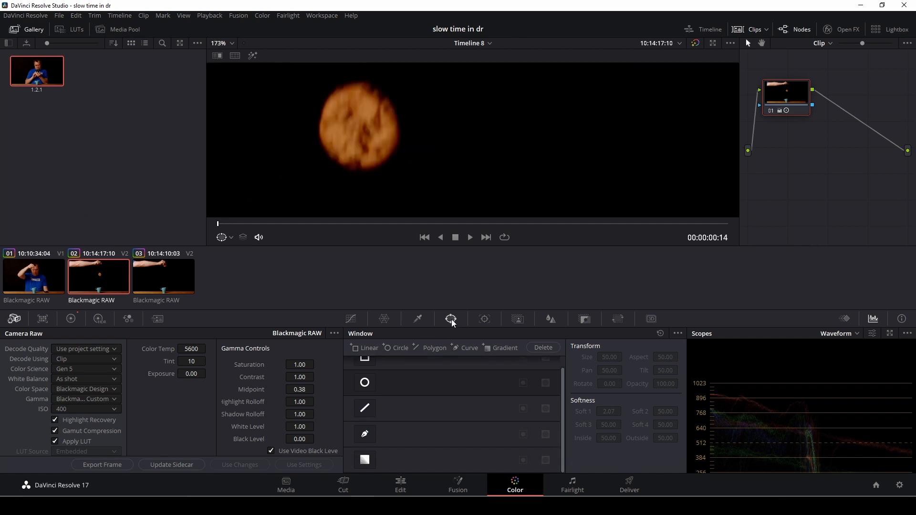
pyautogui.click(371, 439)
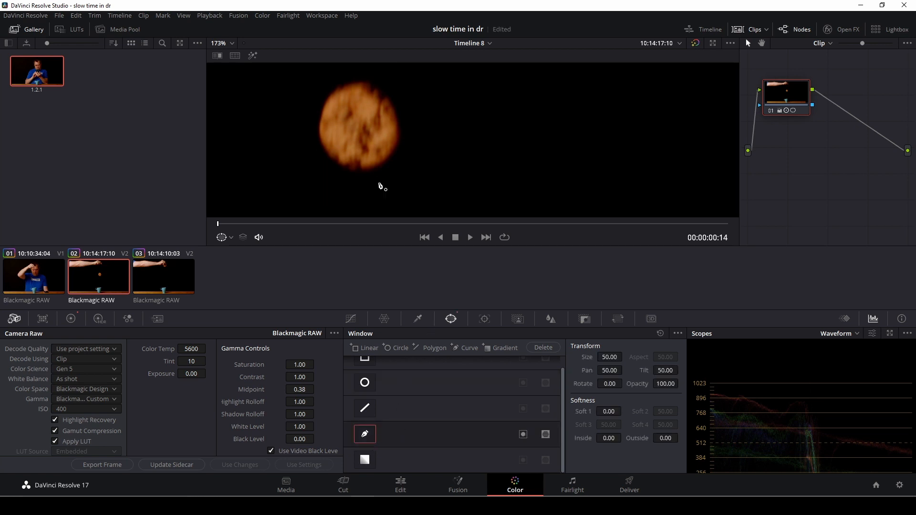
pyautogui.scroll(1, 378, 186)
pyautogui.click(381, 99)
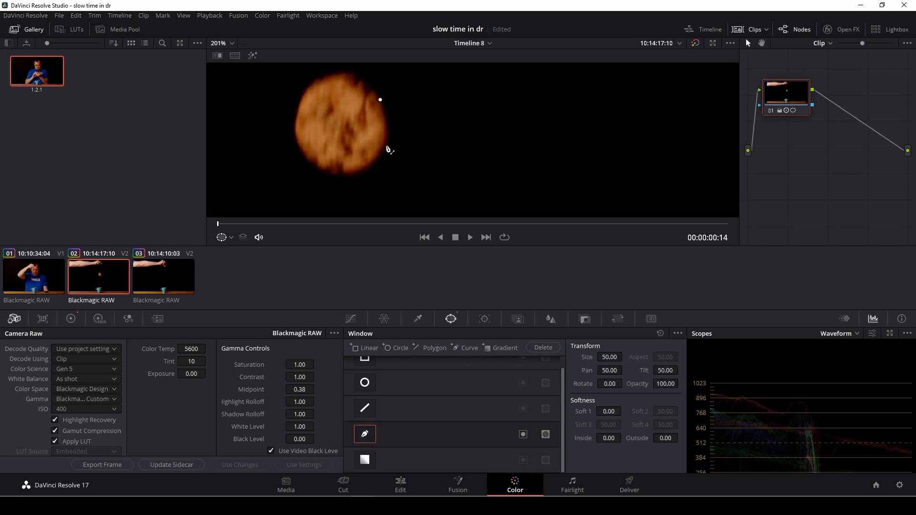
pyautogui.moveTo(388, 135); pyautogui.dragTo(299, 115)
pyautogui.click(303, 87)
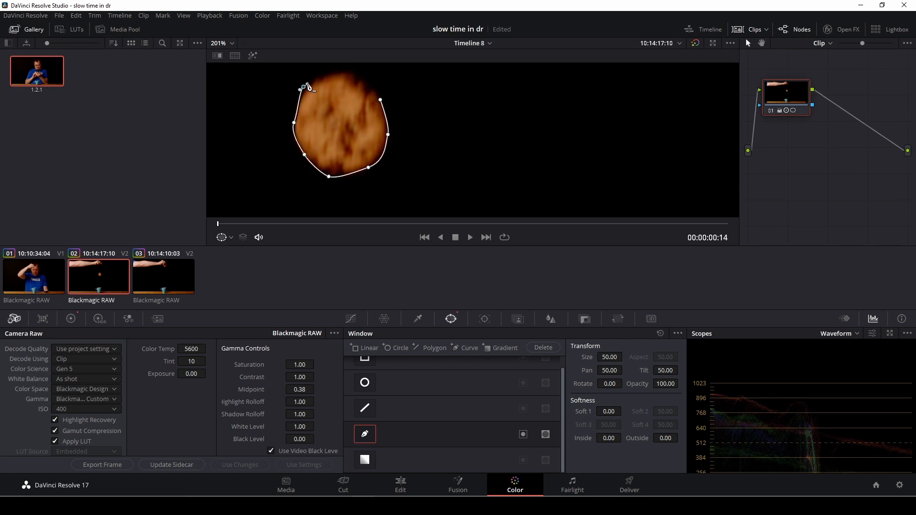
pyautogui.moveTo(334, 73); pyautogui.dragTo(345, 74)
pyautogui.click(357, 74)
pyautogui.click(367, 84)
pyautogui.click(380, 101)
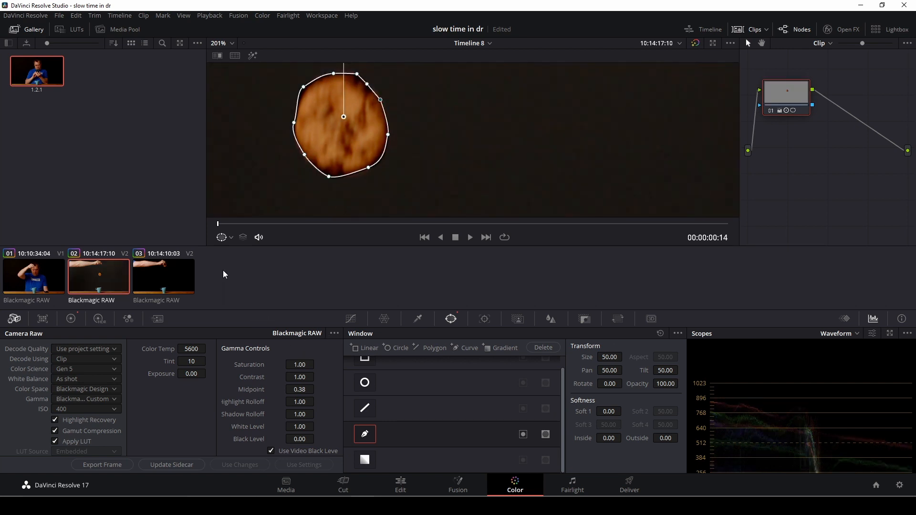
# Hide the window outline and soften the cookie mask with Soft 1 at 0.30 and Inside at 0.56.
pyautogui.click(231, 237)
pyautogui.click(236, 253)
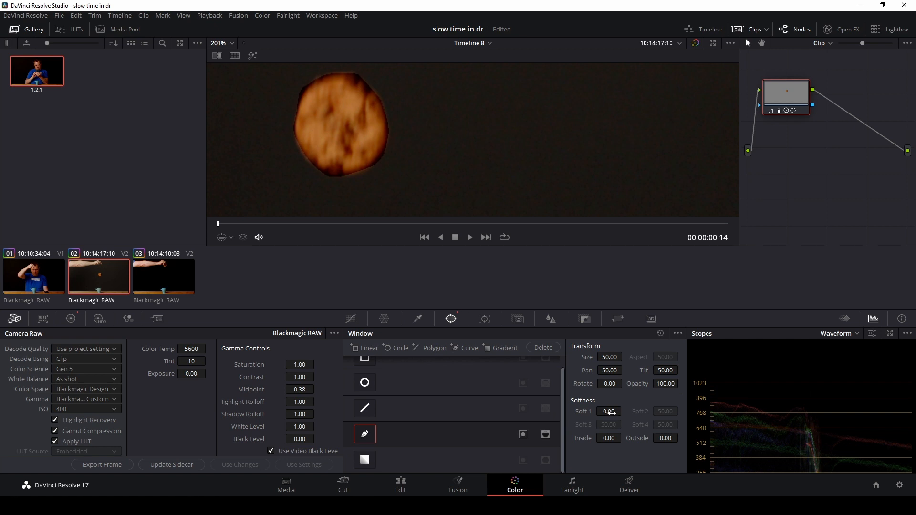
pyautogui.moveTo(617, 433); pyautogui.dragTo(680, 437)
pyautogui.moveTo(610, 414); pyautogui.dragTo(624, 438)
# Add an alpha output to the node graph and connect node 01's alpha to it.
pyautogui.rightClick(809, 151)
pyautogui.click(822, 185)
pyautogui.moveTo(814, 108); pyautogui.dragTo(907, 169)
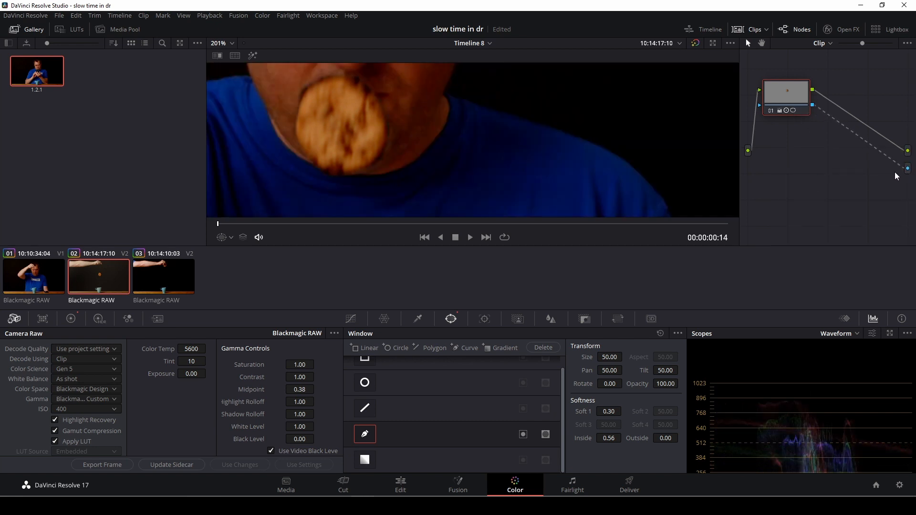
# Return to the Edit page and play the composite of the frozen cookie over the sped-up clip.
pyautogui.click(401, 485)
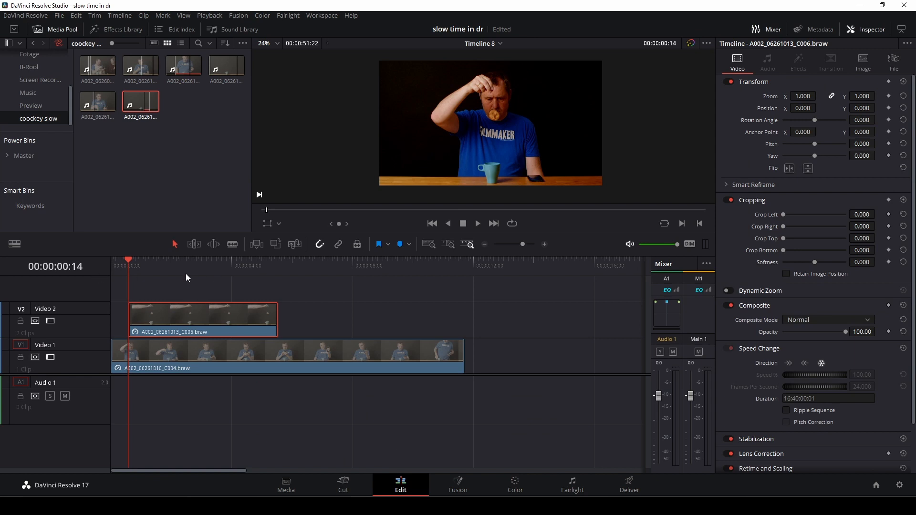
pyautogui.press('space')
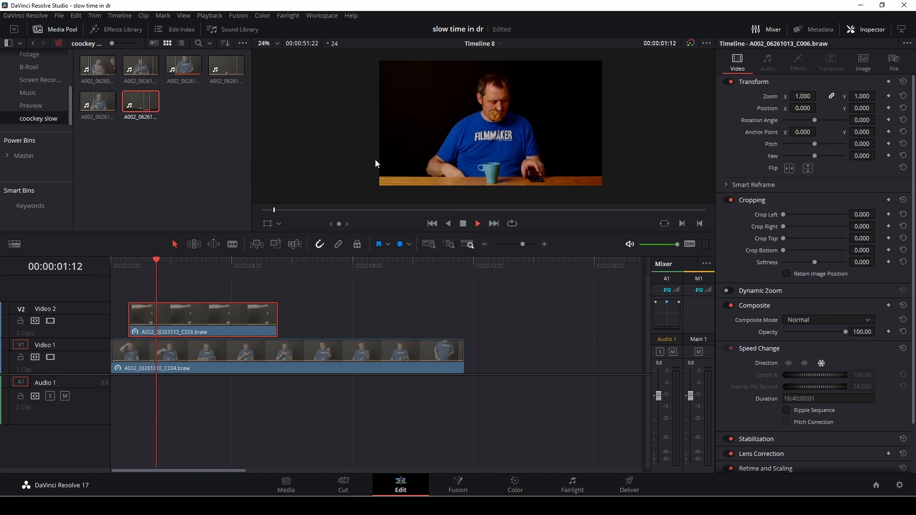
pyautogui.press('space')
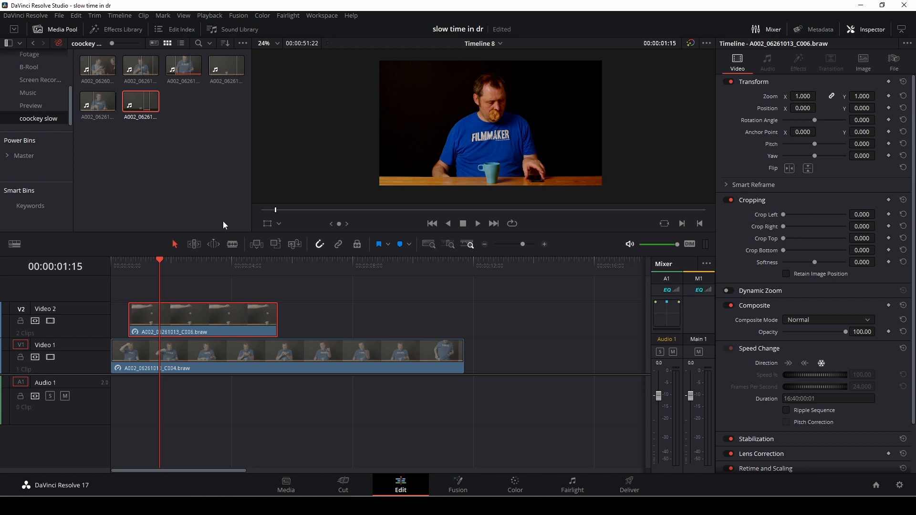
# Set the frozen cookie clip's Position Y to 203 at the clip's start and add a position keyframe there.
pyautogui.click(128, 268)
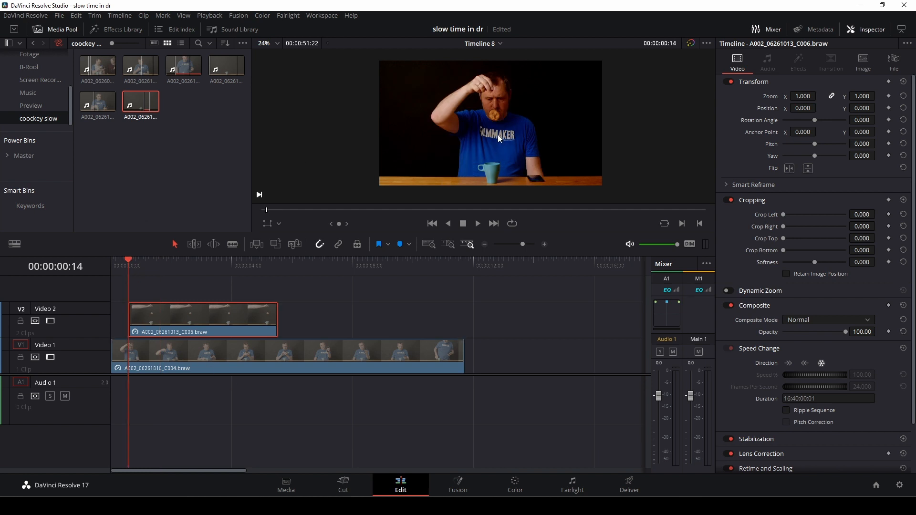
pyautogui.press('Right')
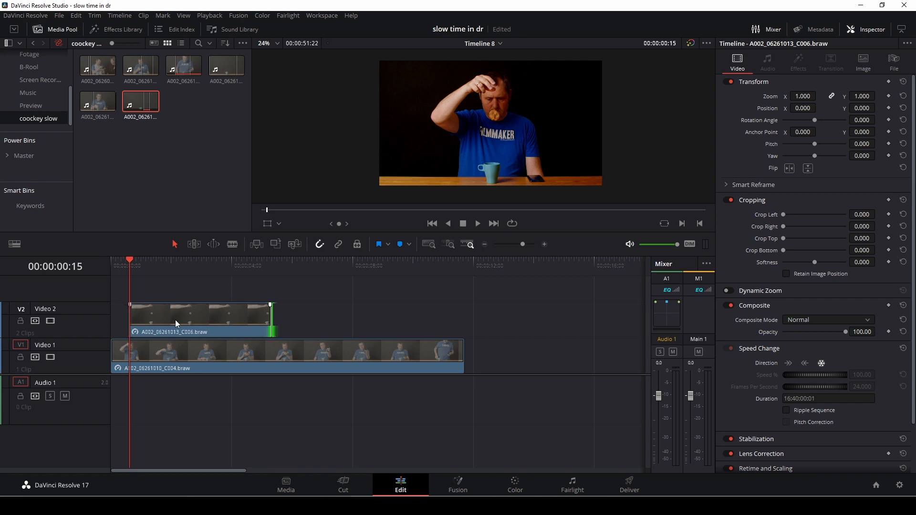
pyautogui.click(145, 327)
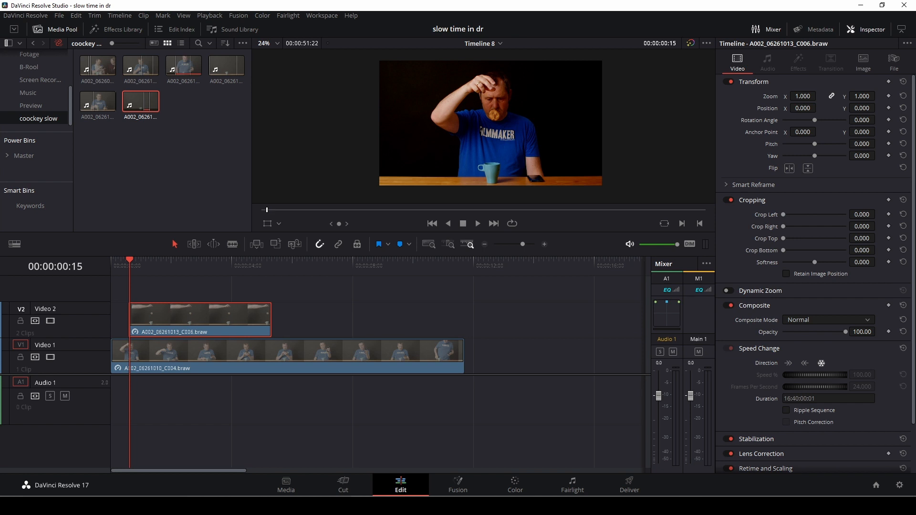
pyautogui.moveTo(861, 108); pyautogui.dragTo(877, 108)
pyautogui.click(888, 108)
# Lower the cookie into the cup by setting its Position Y to -385 at 00:00:04:06.
pyautogui.press('space')
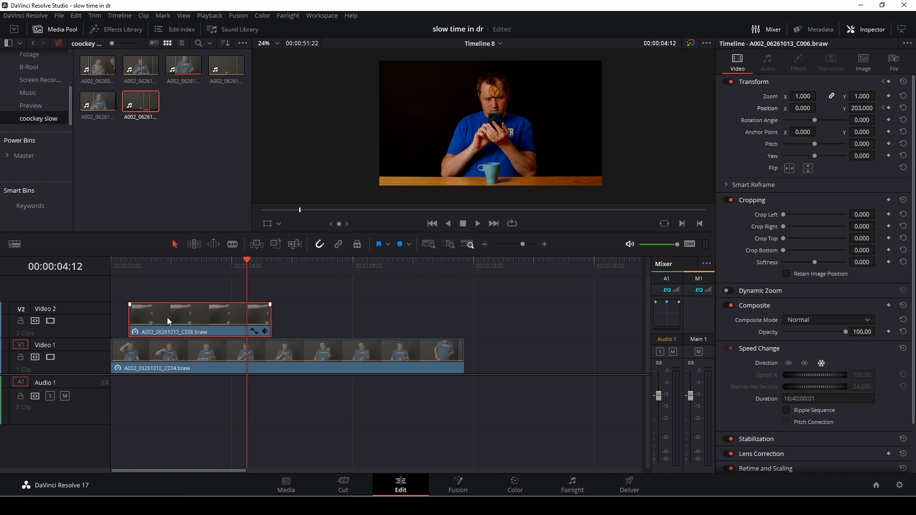
pyautogui.press('Left')
pyautogui.press('Left')
pyautogui.press('Left')
pyautogui.press('Left')
pyautogui.press('Left')
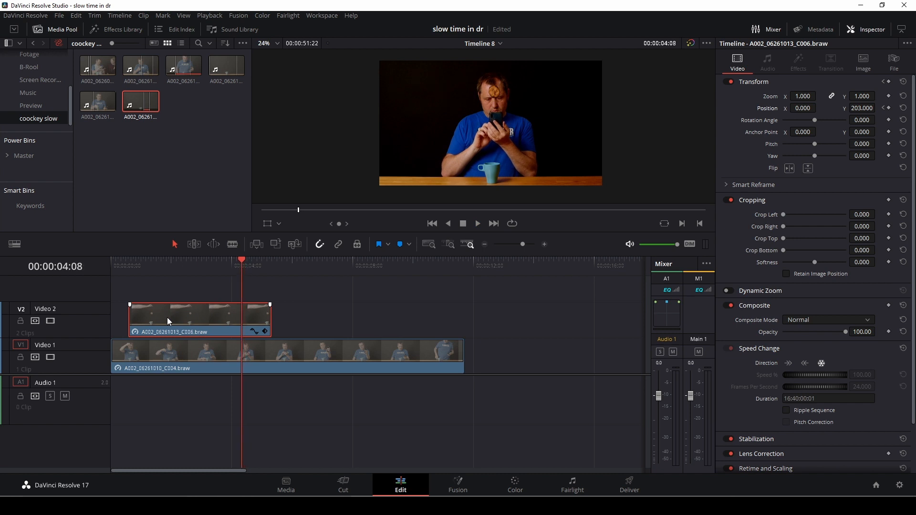
pyautogui.press('Left')
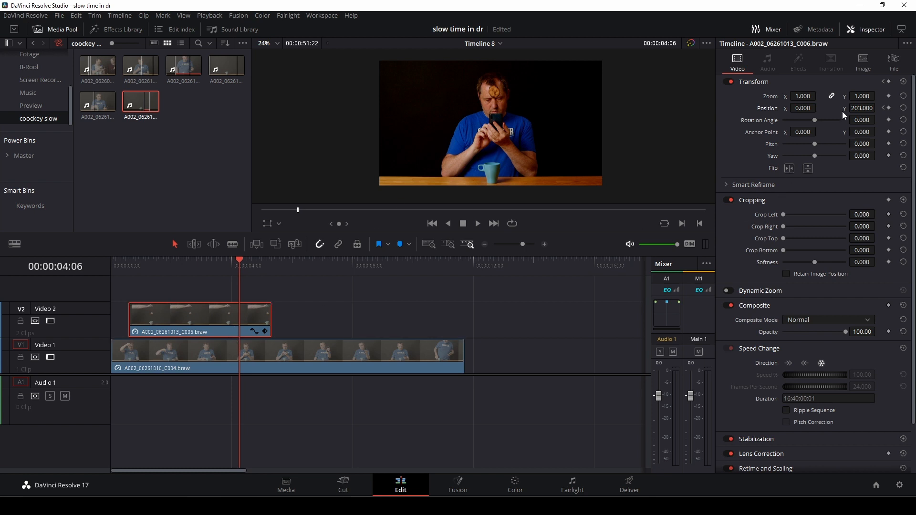
pyautogui.moveTo(862, 108); pyautogui.dragTo(572, 108)
# Trim the end of the cookie clip to 00:00:04:06 and play the falling animation from the clip's start.
pyautogui.click(267, 319)
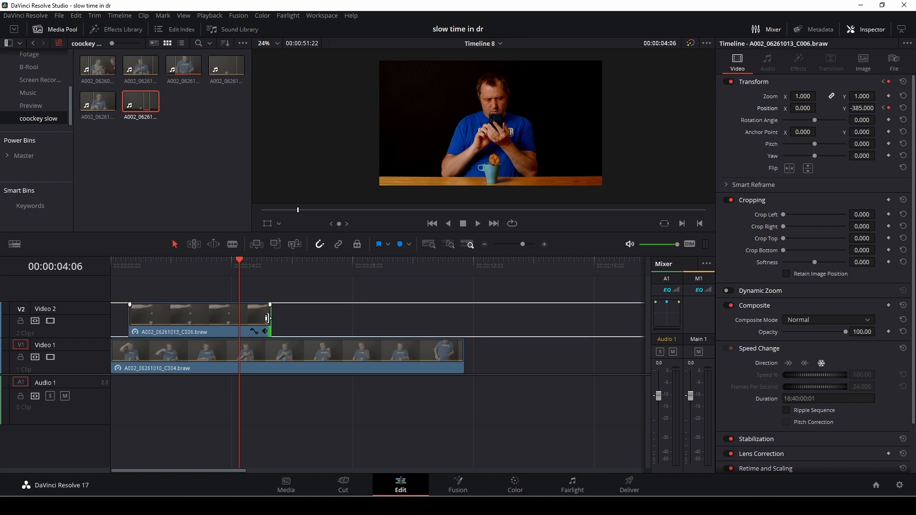
pyautogui.moveTo(268, 319); pyautogui.dragTo(244, 319)
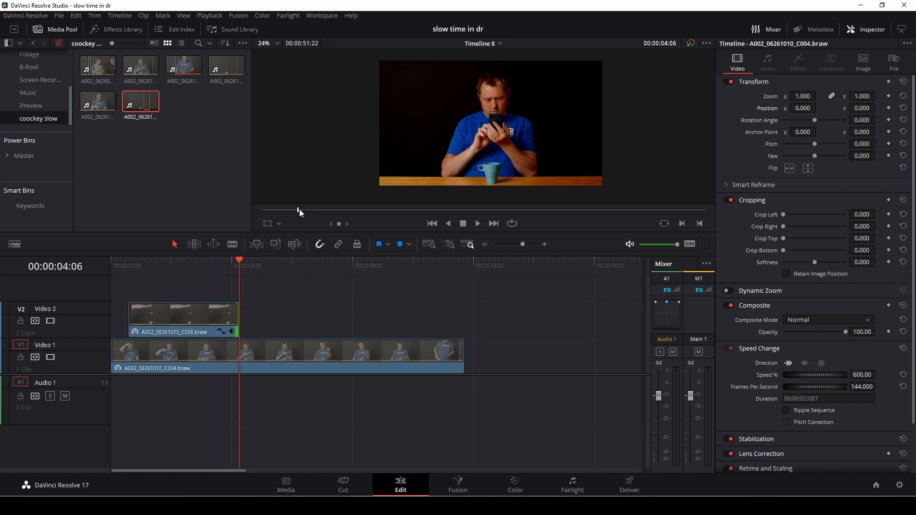
pyautogui.moveTo(241, 264); pyautogui.dragTo(127, 262)
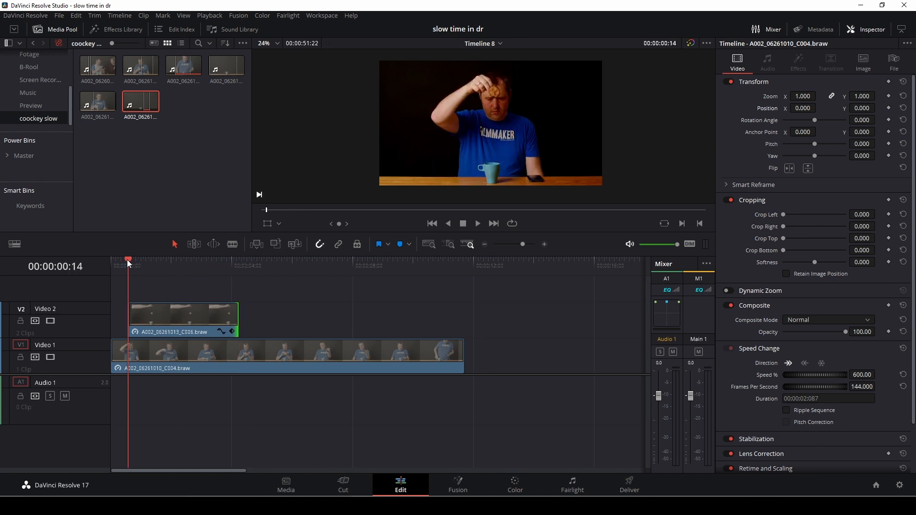
pyautogui.press('space')
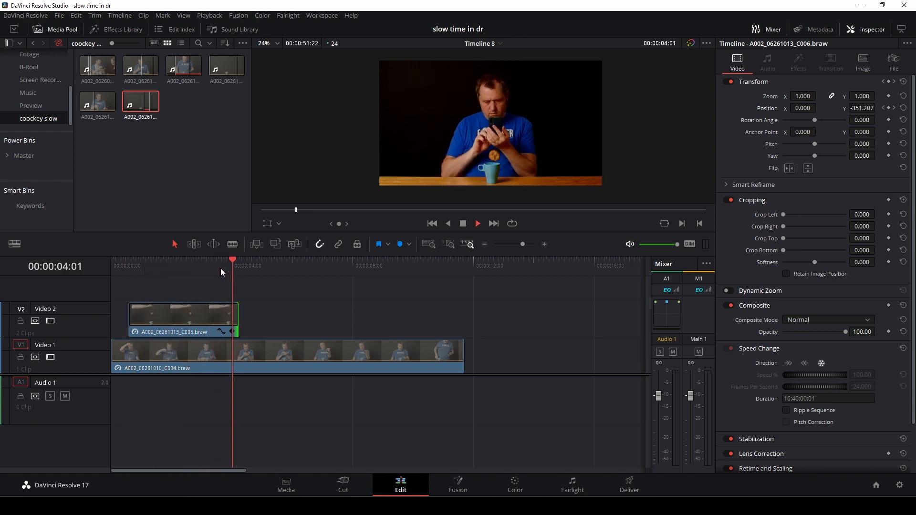
pyautogui.press('space')
# Extend the cookie clip's start back to the beginning of the timeline and split it at 00:00:00:14.
pyautogui.moveTo(207, 271); pyautogui.dragTo(136, 276)
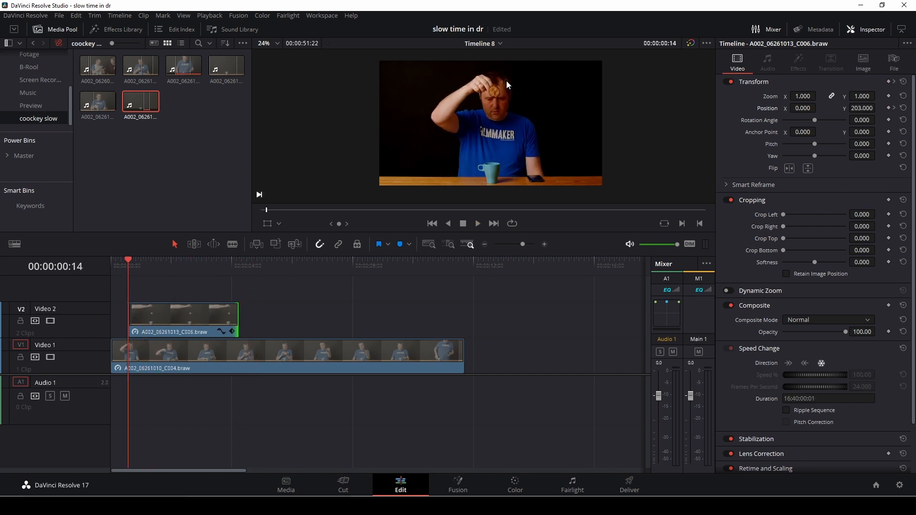
pyautogui.click(151, 323)
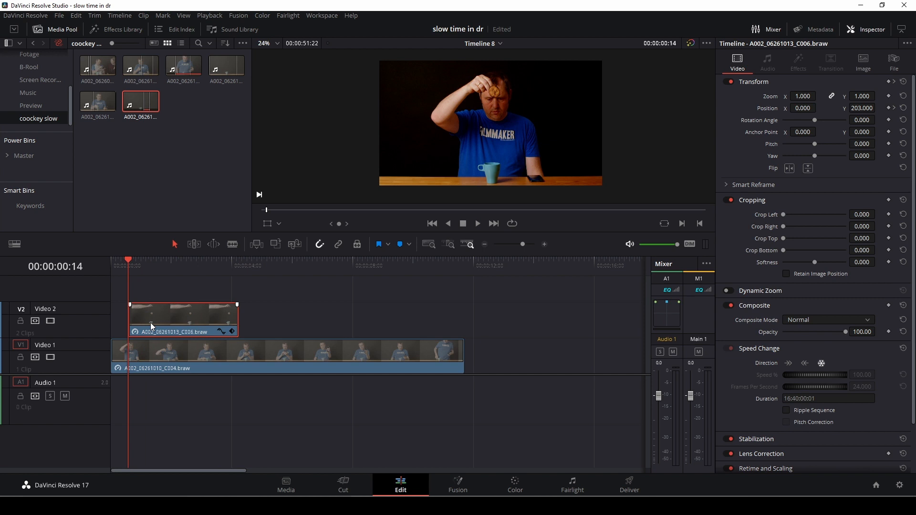
pyautogui.moveTo(133, 319); pyautogui.dragTo(113, 319)
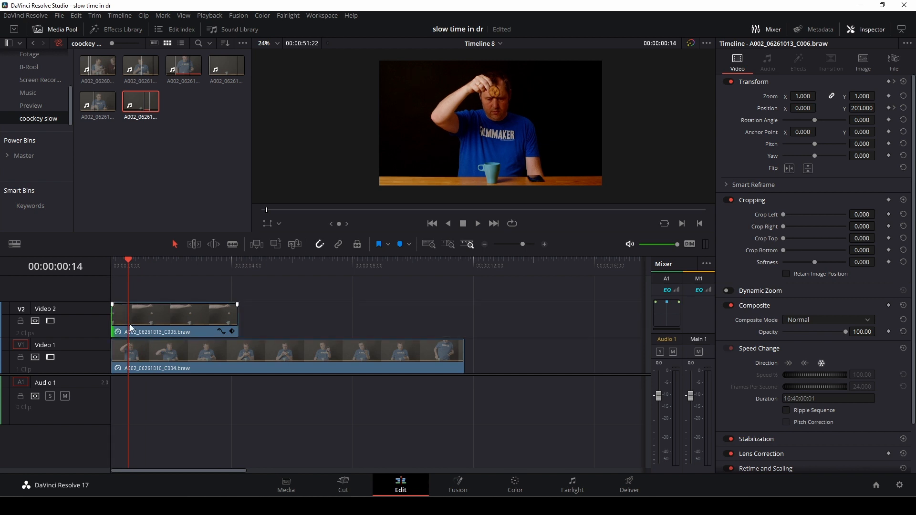
pyautogui.press('b')
pyautogui.click(129, 327)
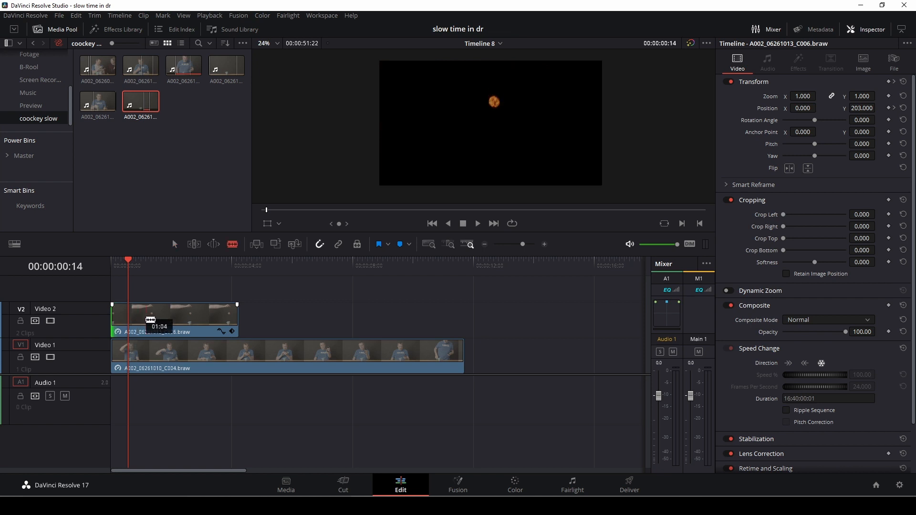
# Open the short first cookie piece on the Color page and show its window outline at the first frame.
pyautogui.moveTo(126, 259); pyautogui.dragTo(93, 265)
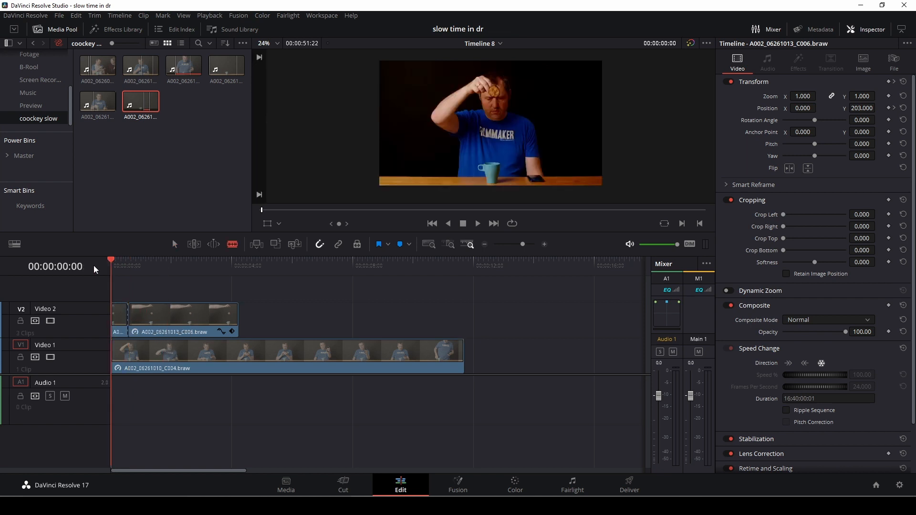
pyautogui.press('a')
pyautogui.click(118, 327)
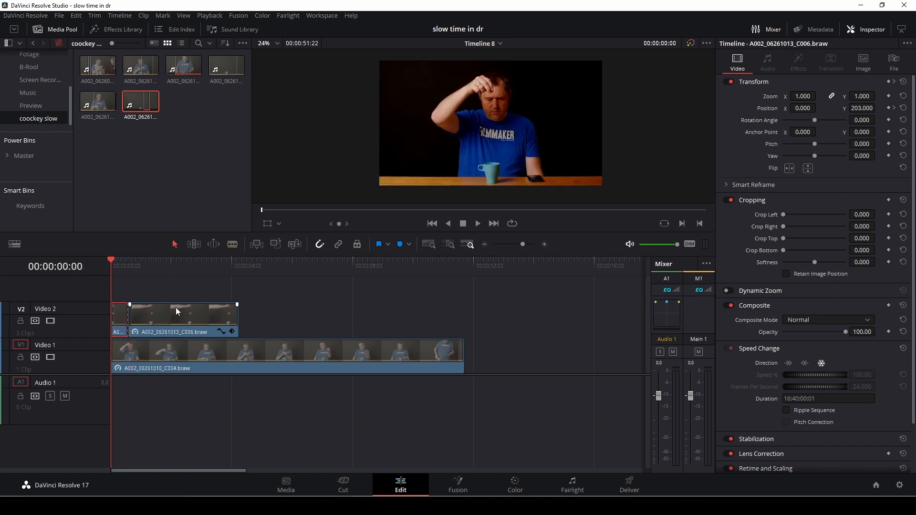
pyautogui.click(509, 484)
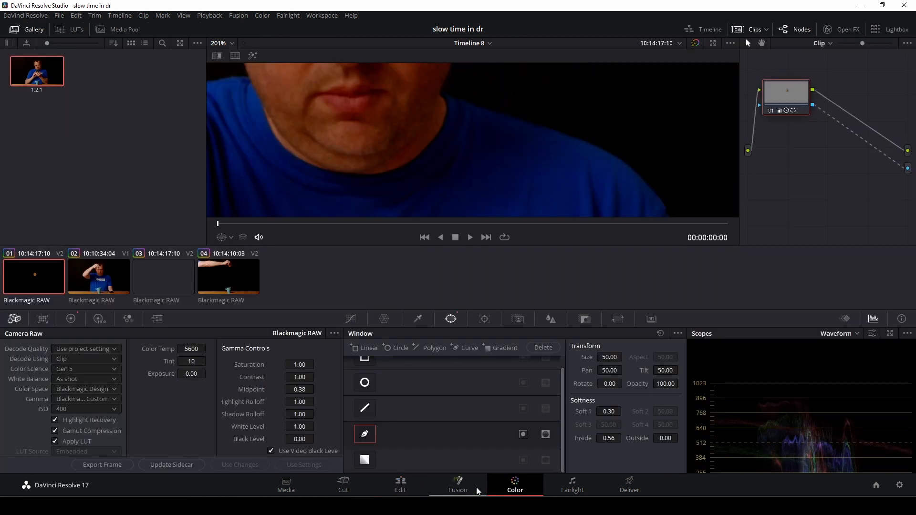
pyautogui.scroll(-5, 310, 147)
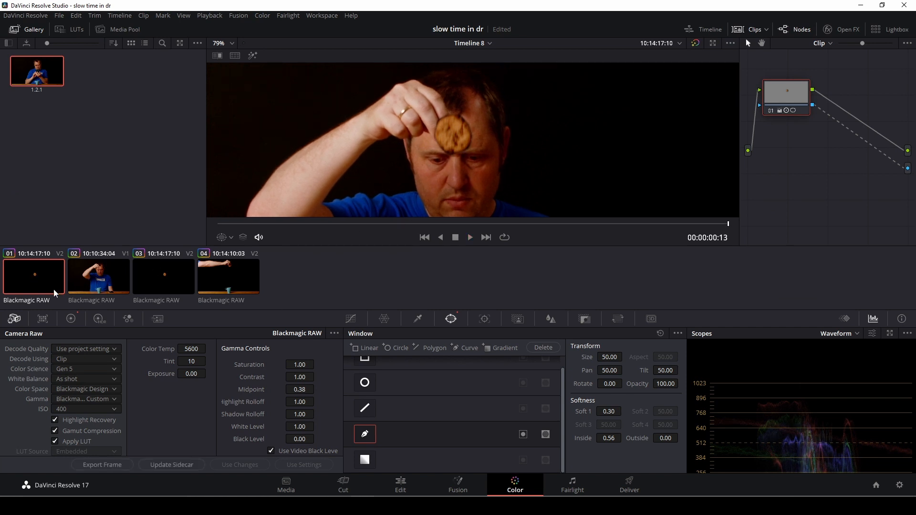
pyautogui.moveTo(725, 226); pyautogui.dragTo(213, 226)
pyautogui.scroll(5, 428, 158)
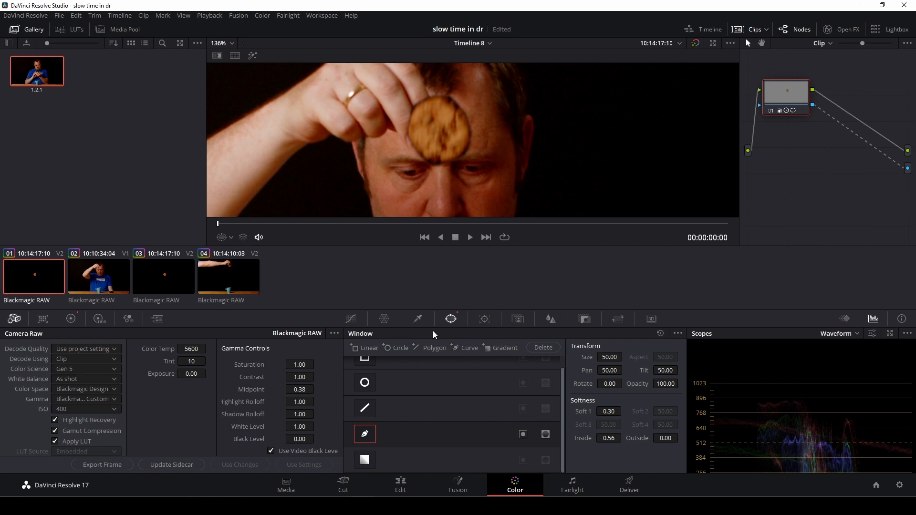
pyautogui.click(231, 237)
pyautogui.click(253, 272)
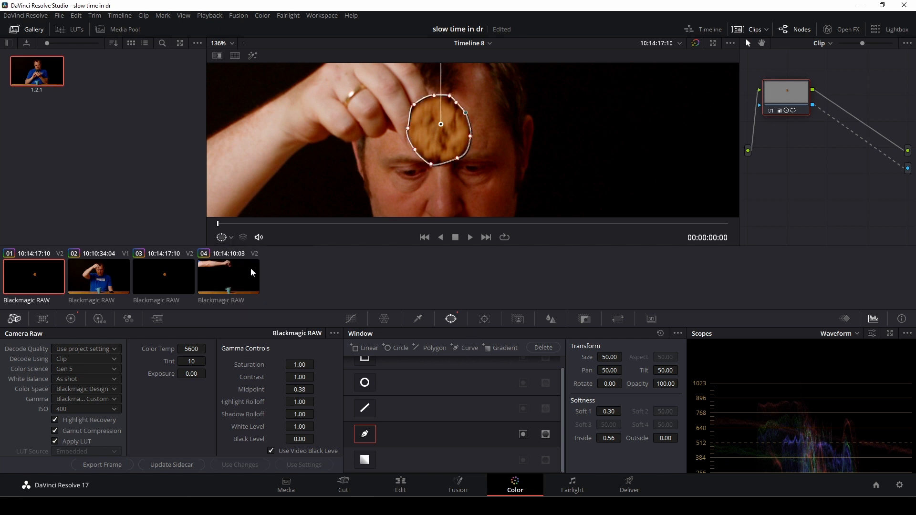
# Reshape the curve window along the fingertips so the mask excludes the part of the cookie covered by the hand.
pyautogui.scroll(8, 441, 119)
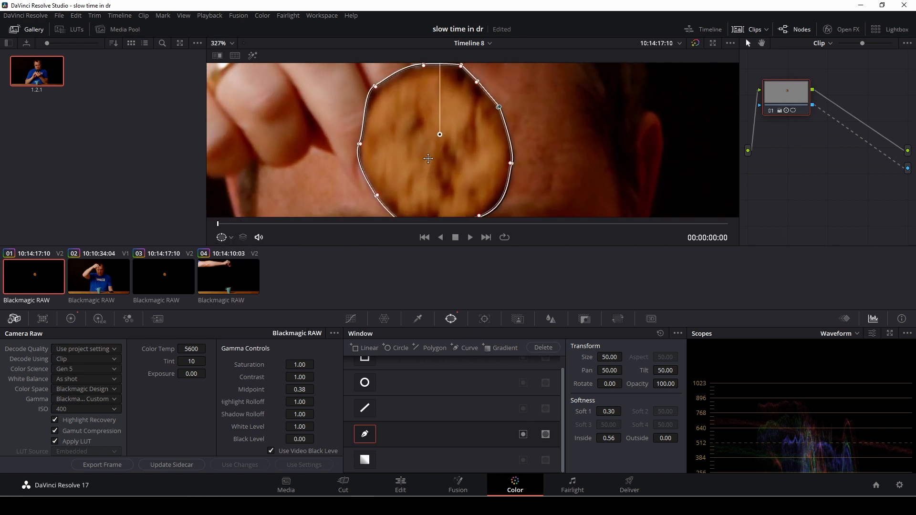
pyautogui.moveTo(360, 152); pyautogui.dragTo(396, 162)
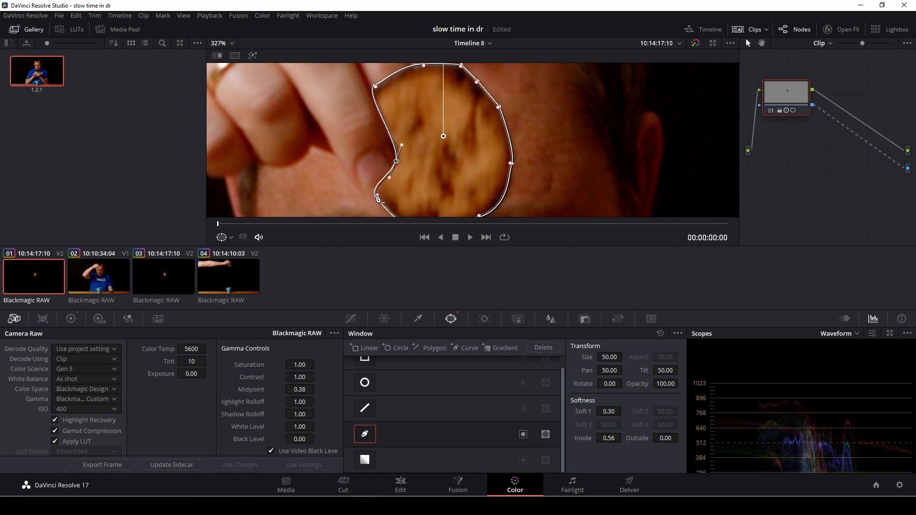
pyautogui.moveTo(377, 195); pyautogui.dragTo(382, 195)
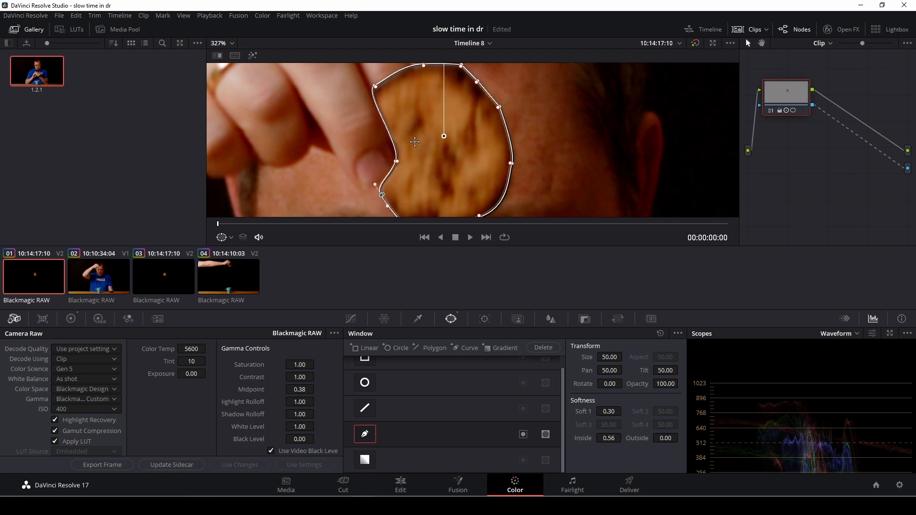
pyautogui.scroll(-1, 420, 125)
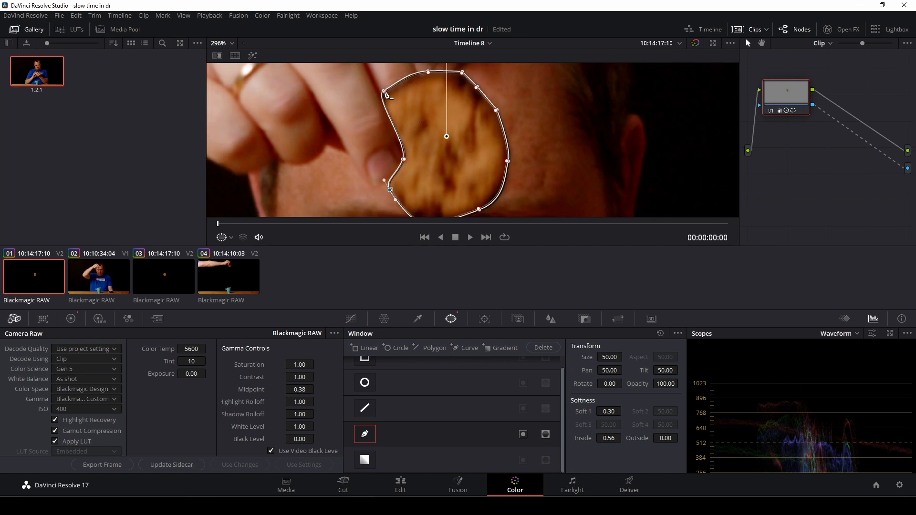
pyautogui.moveTo(384, 92); pyautogui.dragTo(405, 152)
pyautogui.click(413, 158)
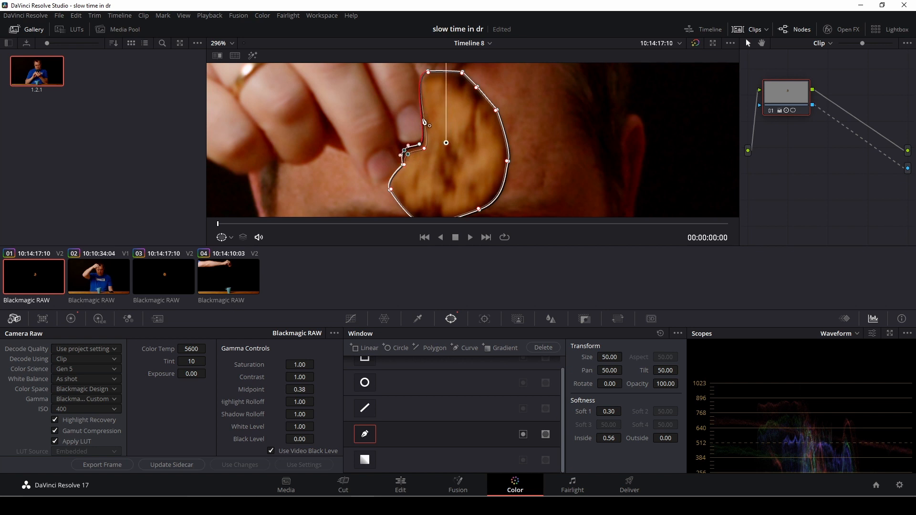
pyautogui.moveTo(422, 120); pyautogui.dragTo(428, 132)
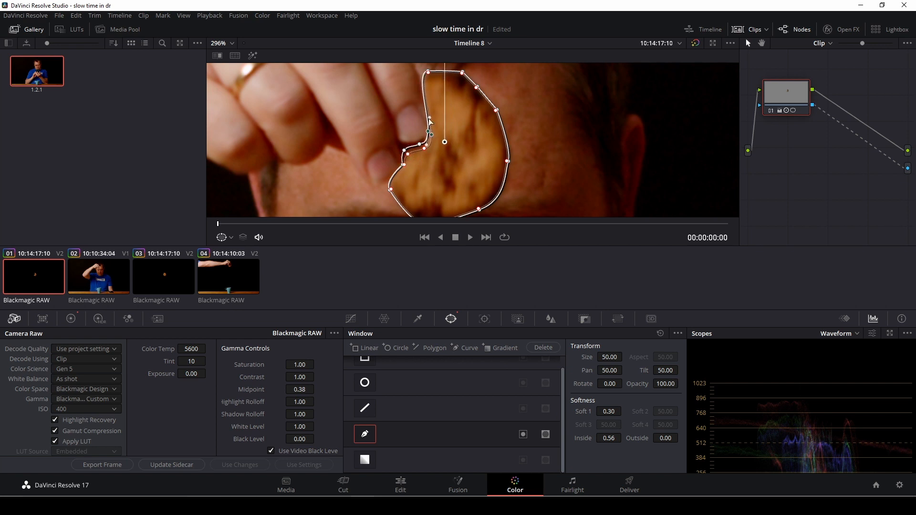
pyautogui.moveTo(426, 88); pyautogui.dragTo(424, 71)
pyautogui.scroll(-6, 472, 135)
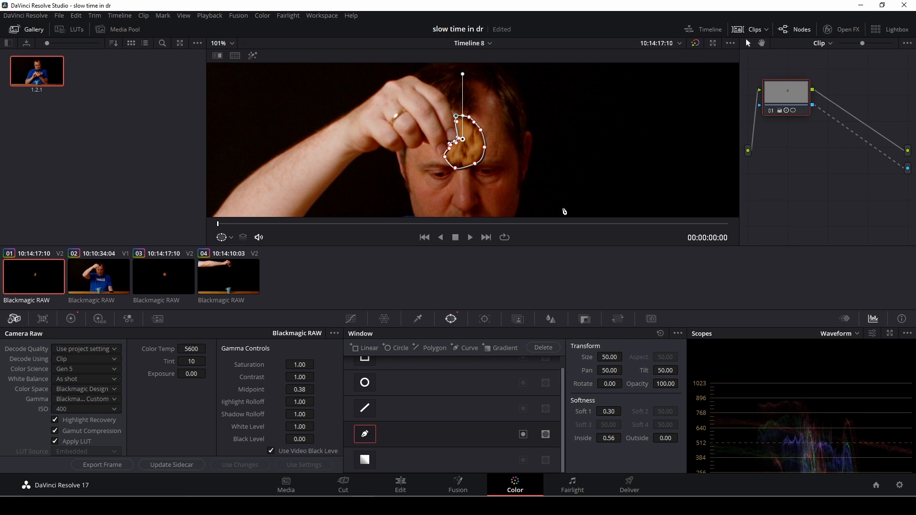
# Return to the Edit page and play the opening piece to check the cookie mask around the fingers.
pyautogui.click(408, 487)
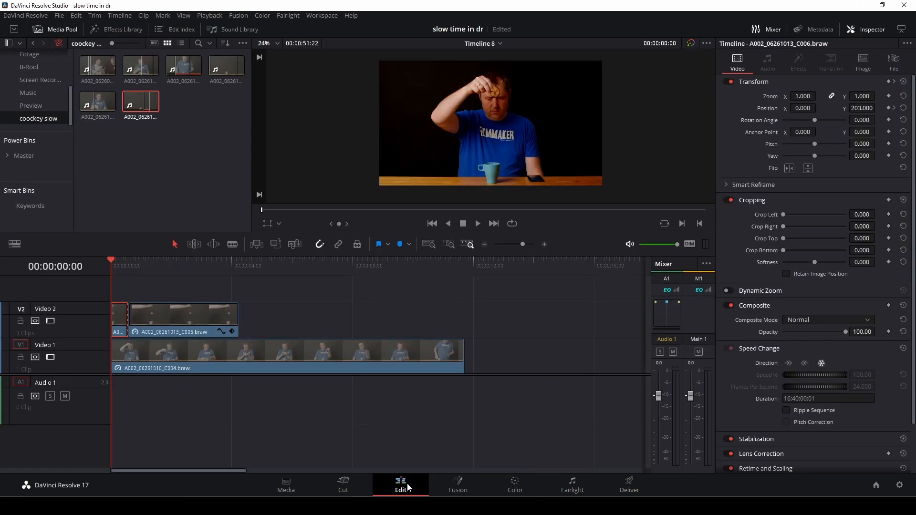
pyautogui.press('space')
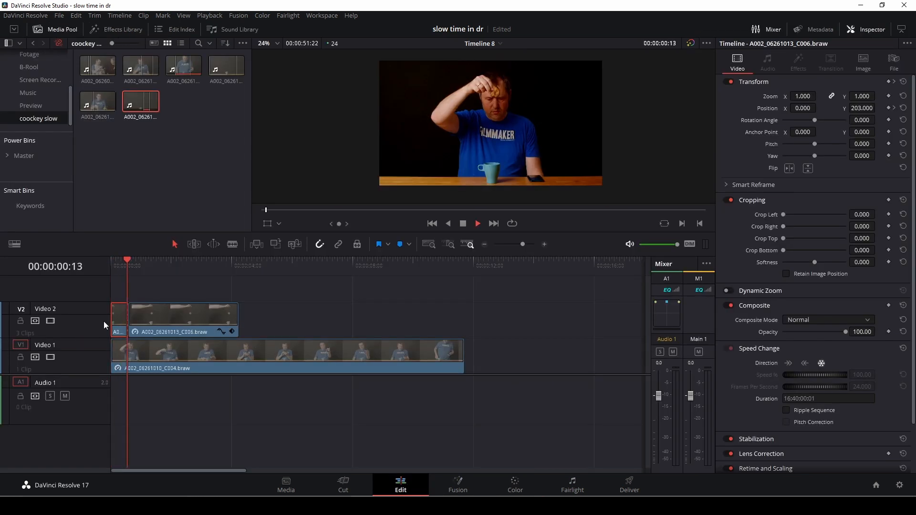
pyautogui.click(113, 267)
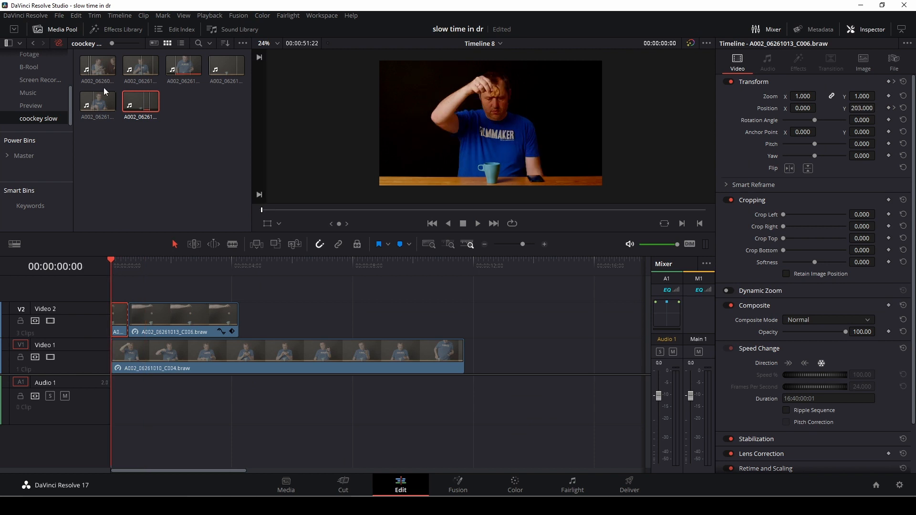
# Add a Cross Dissolve video transition at the cut between the two cookie pieces on Video 2.
pyautogui.click(65, 29)
pyautogui.click(123, 29)
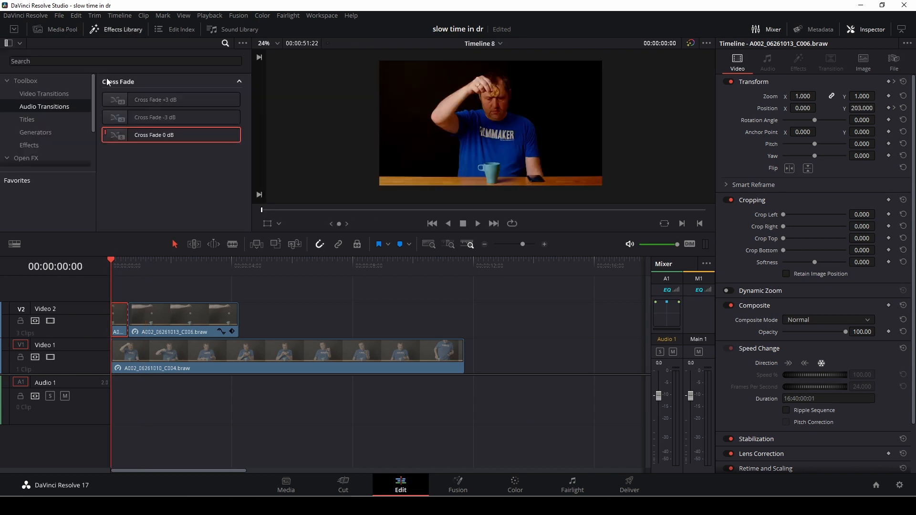
pyautogui.click(44, 94)
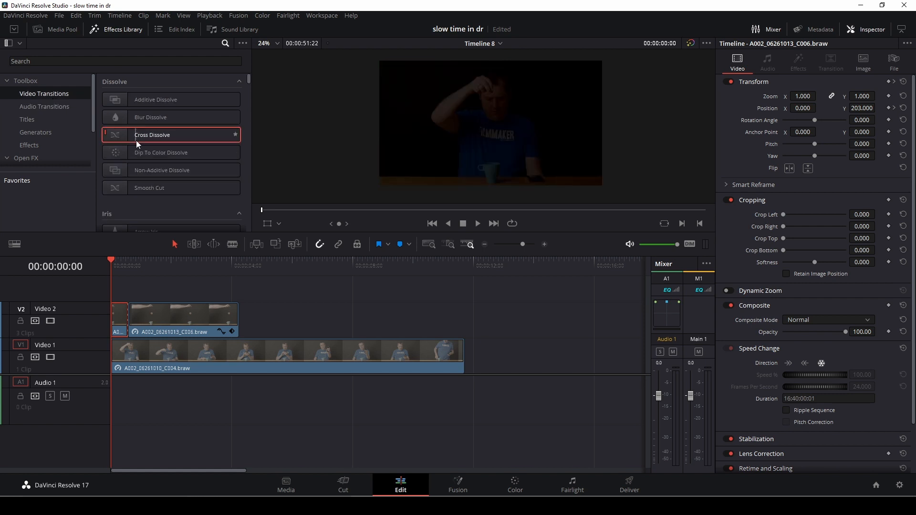
pyautogui.moveTo(136, 140); pyautogui.dragTo(128, 315)
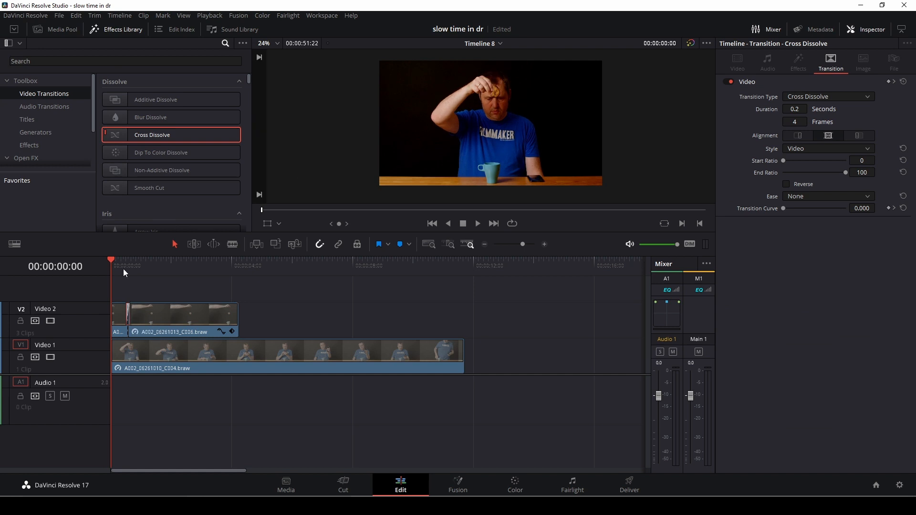
# Play the composite from the timeline start to review the dissolve and the slowly falling cookie.
pyautogui.press('space')
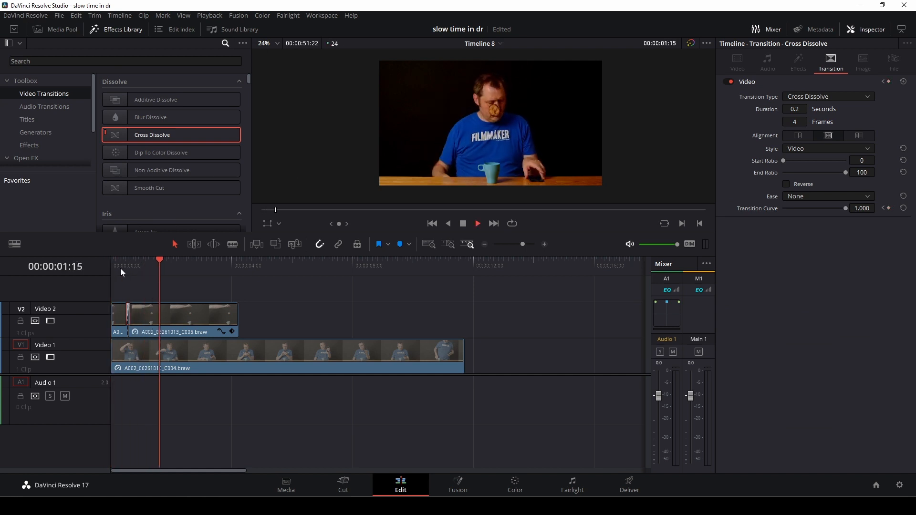
pyautogui.press('space')
pyautogui.moveTo(520, 249); pyautogui.dragTo(527, 245)
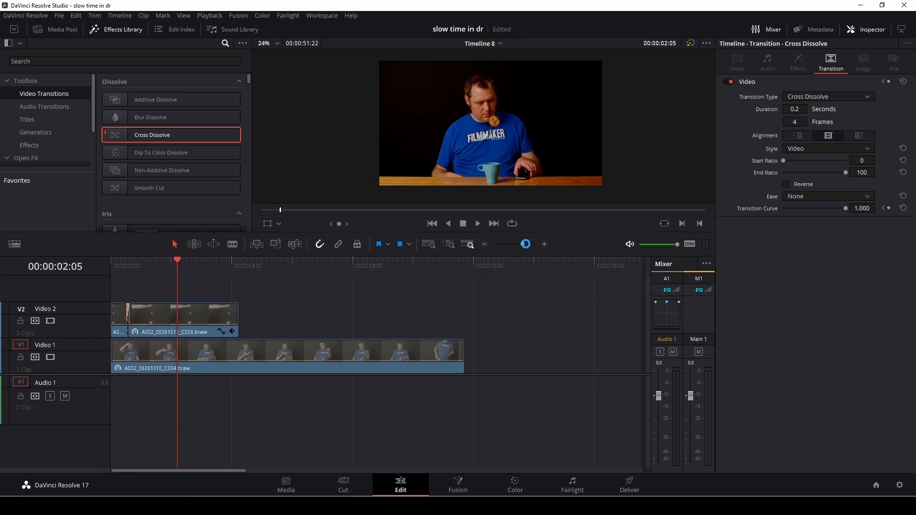
# Shorten the Cross Dissolve between the two cookie pieces on Video 2 to 2 frames and play across it.
pyautogui.moveTo(396, 257); pyautogui.dragTo(202, 260)
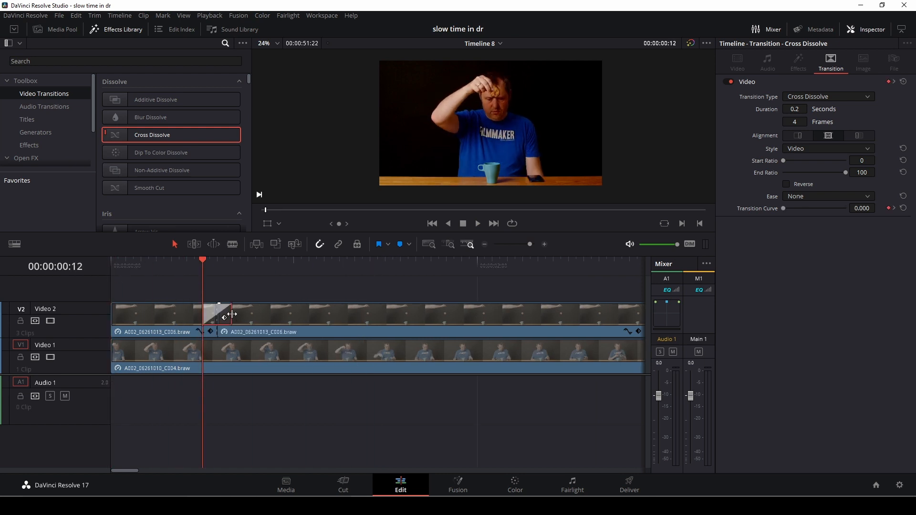
pyautogui.moveTo(231, 314); pyautogui.dragTo(224, 314)
pyautogui.press('space')
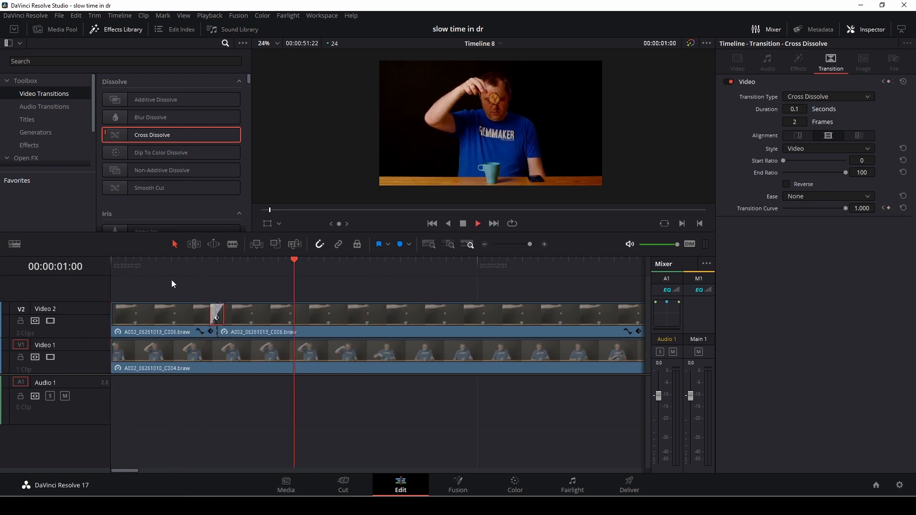
pyautogui.press('space')
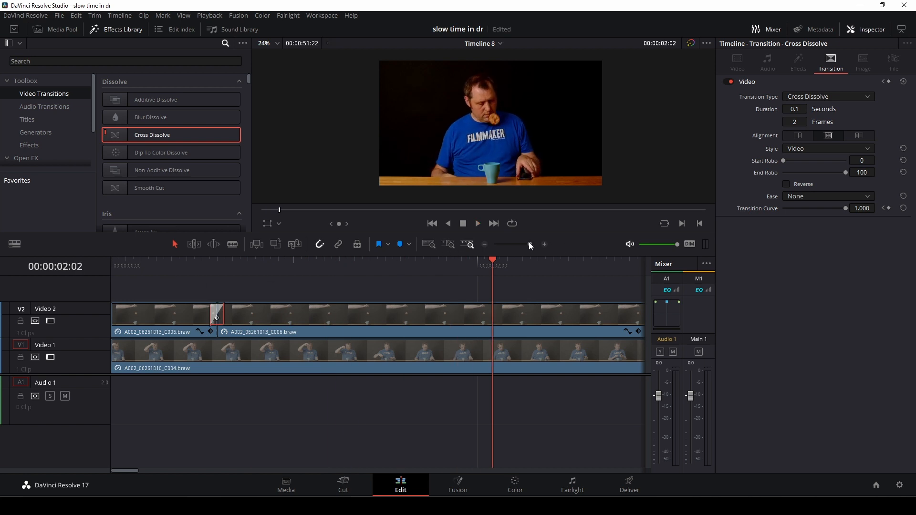
# Move the distant leftover cookie-drop clip on Video 2 to start right after the end of the Video 1 clip.
pyautogui.moveTo(529, 242); pyautogui.dragTo(517, 245)
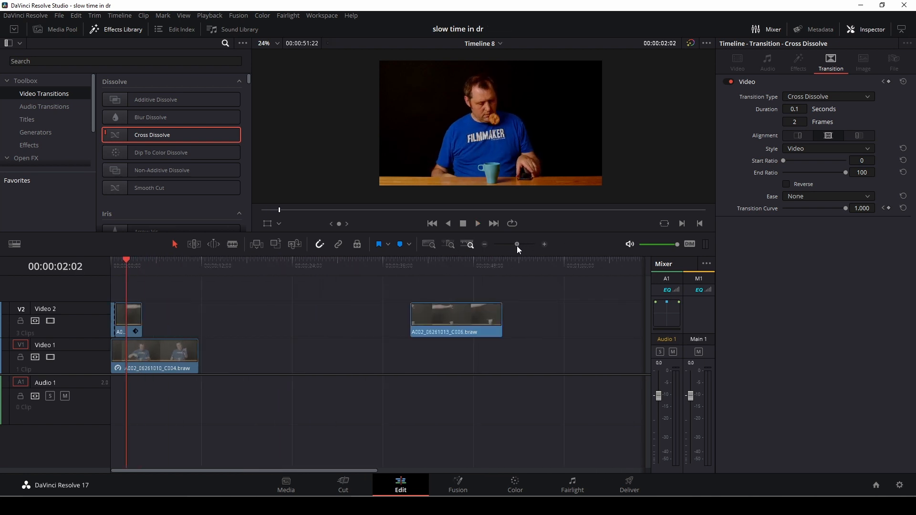
pyautogui.click(422, 270)
pyautogui.moveTo(460, 317); pyautogui.dragTo(237, 319)
# Trim the cookie-drop clip to start as the cookie hits the cup, and place it directly after the falling-cookie piece.
pyautogui.click(228, 262)
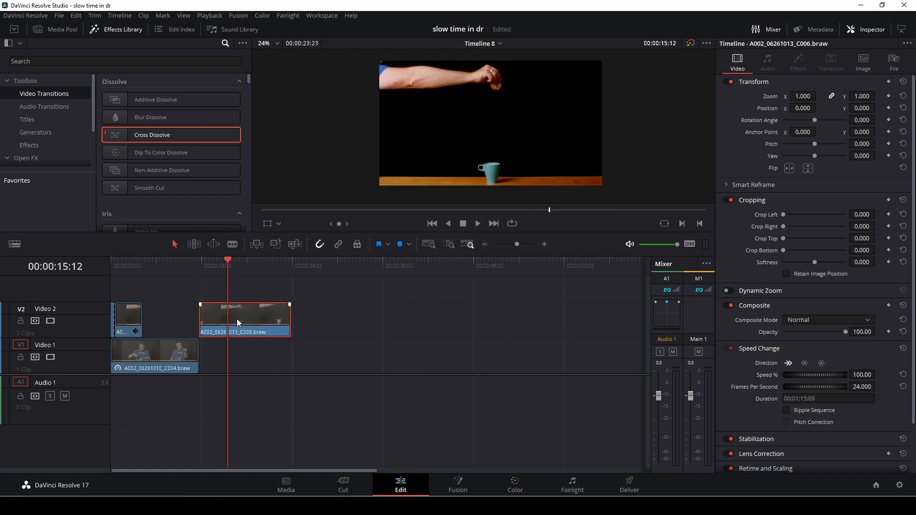
pyautogui.click(202, 268)
pyautogui.press('space')
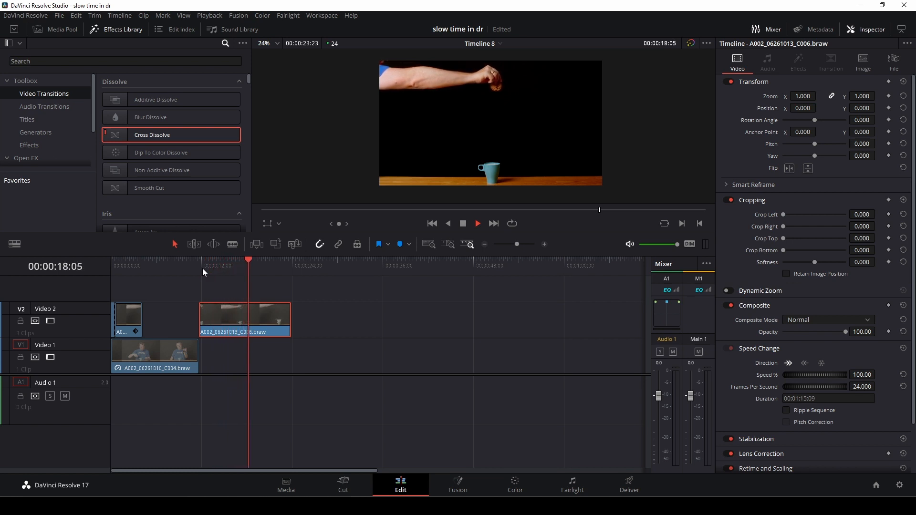
pyautogui.press('space')
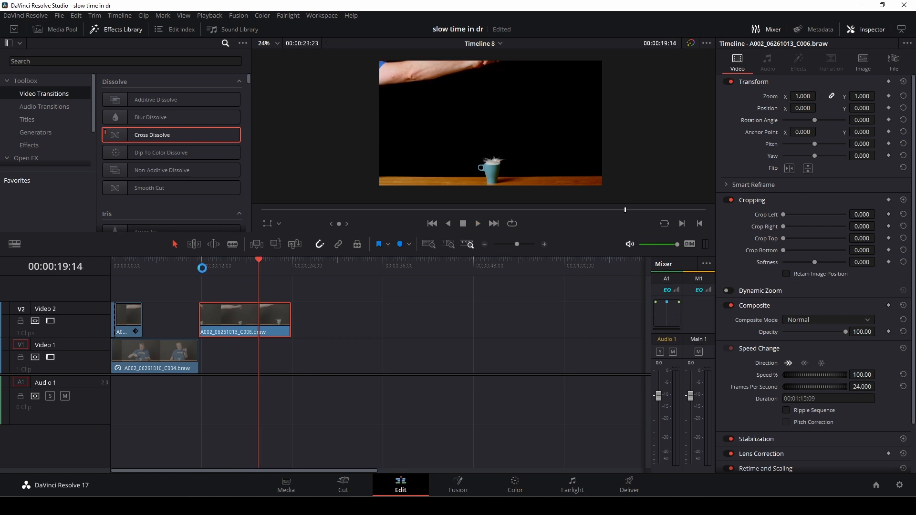
pyautogui.press('Left')
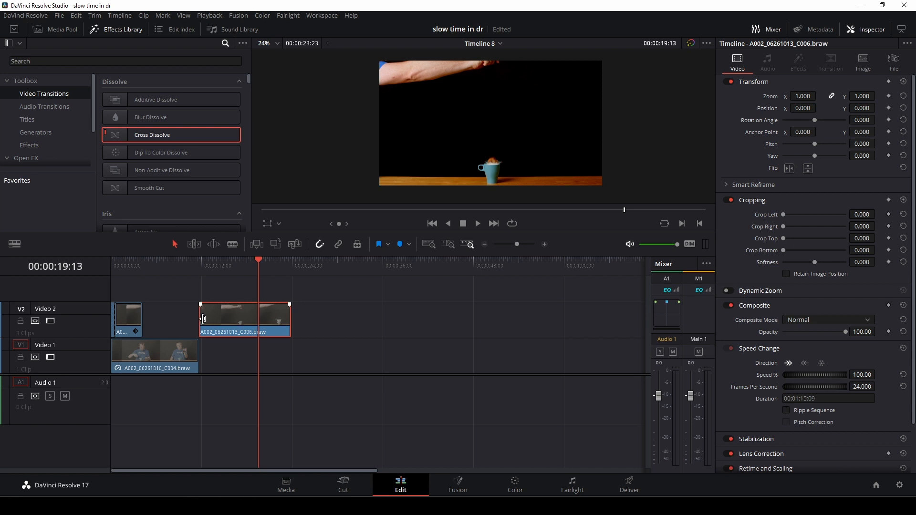
pyautogui.moveTo(200, 319); pyautogui.dragTo(156, 321)
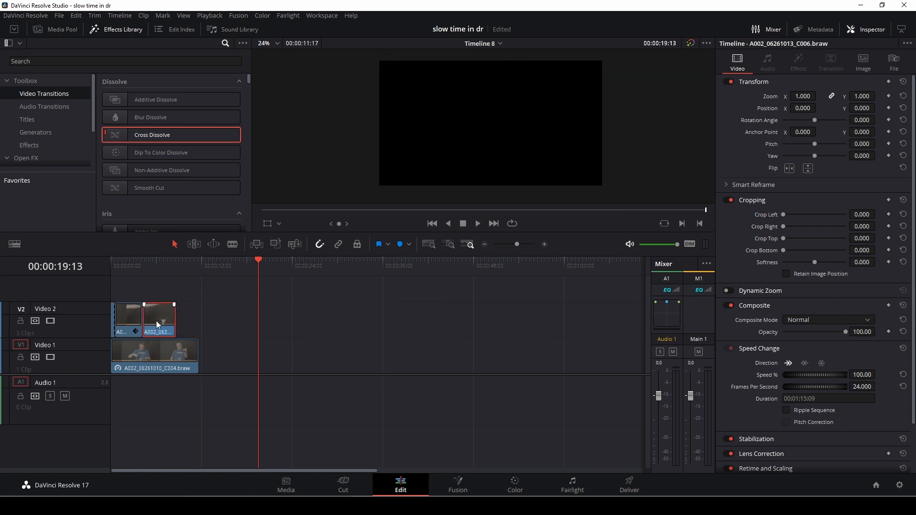
# Show the retime controls on the splash clip and change its speed to 50%.
pyautogui.rightClick(151, 318)
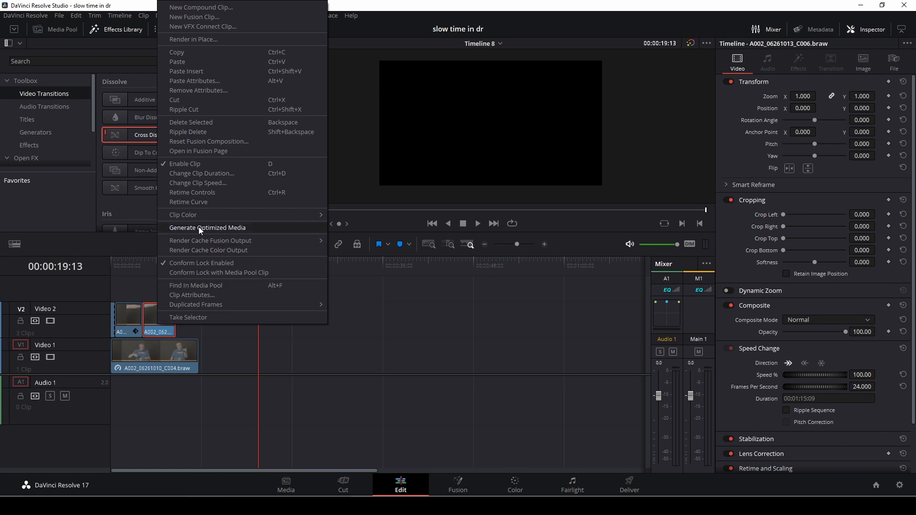
pyautogui.click(213, 193)
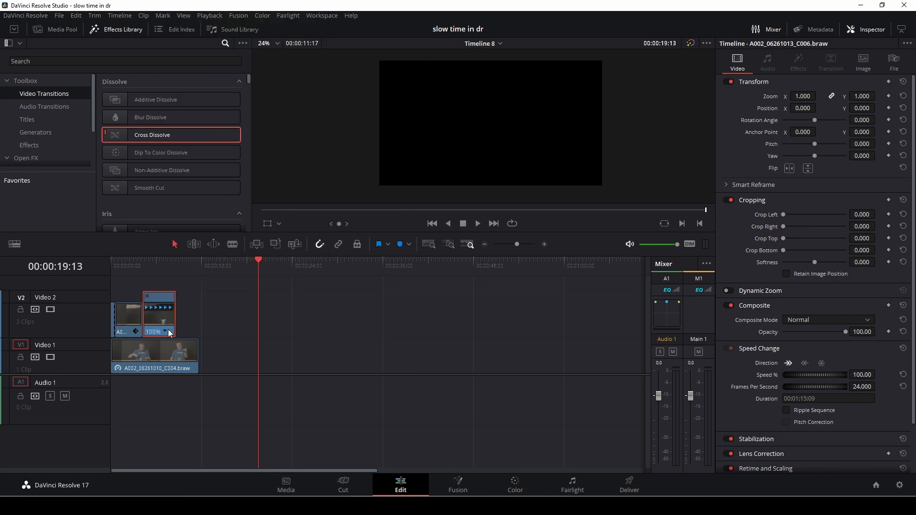
pyautogui.click(166, 331)
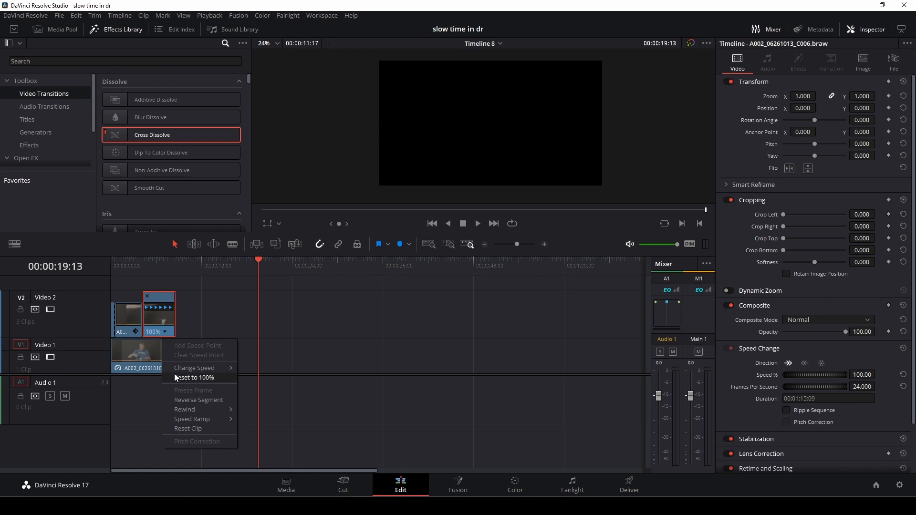
pyautogui.moveTo(179, 369)
pyautogui.click(257, 388)
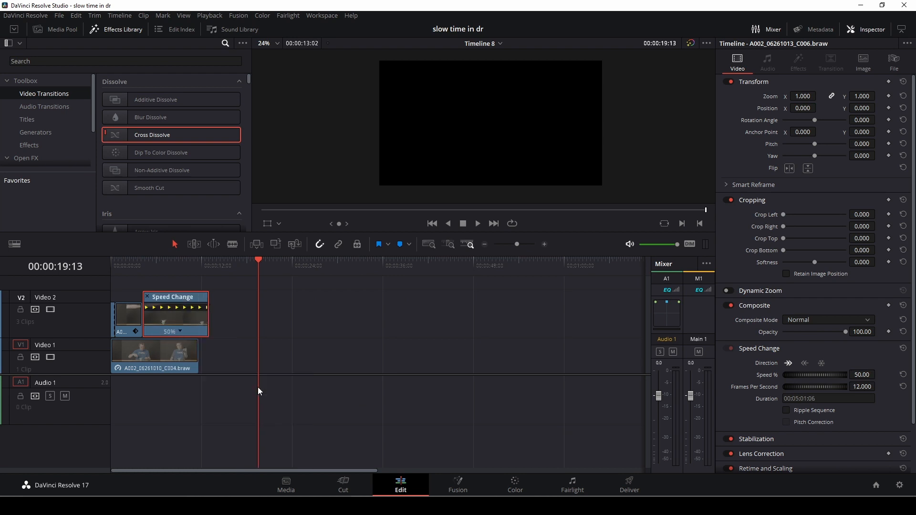
# Play the slowed splash, add a speed point at 00:00:06:09, and change the segment after it to 400% speed.
pyautogui.click(140, 276)
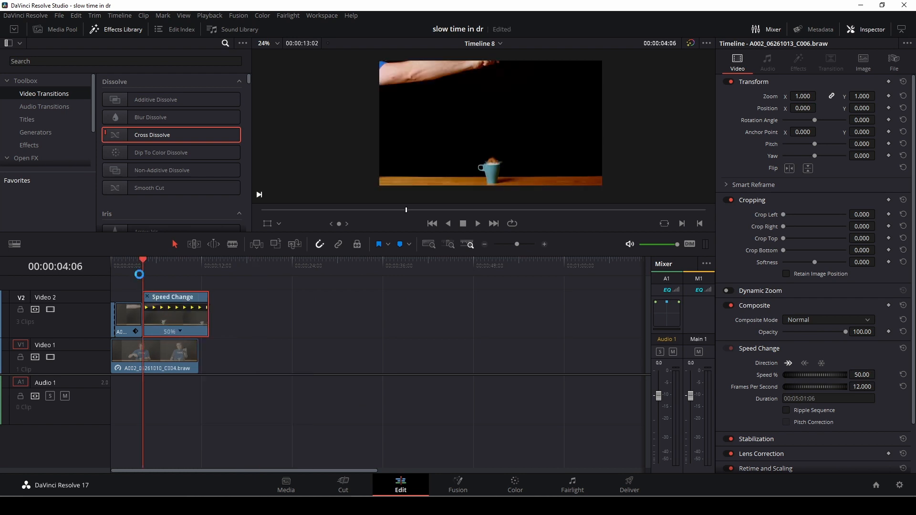
pyautogui.press('space')
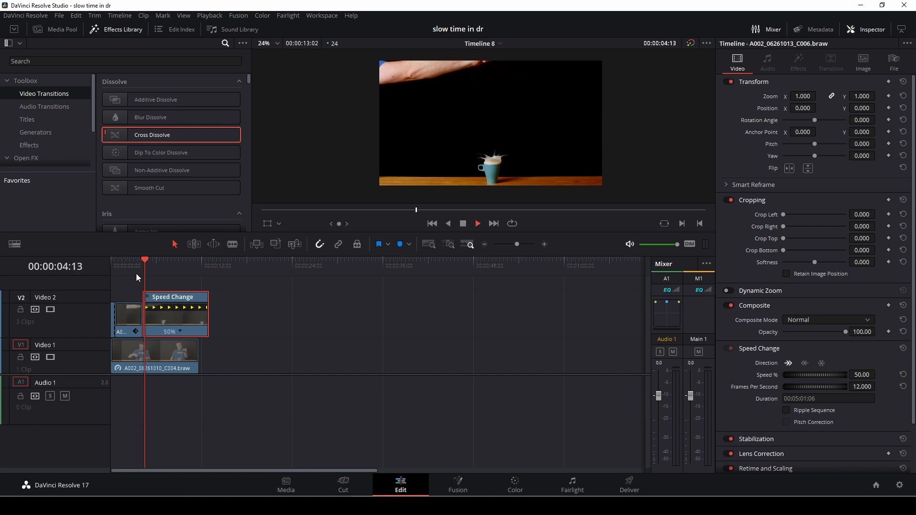
pyautogui.press('space')
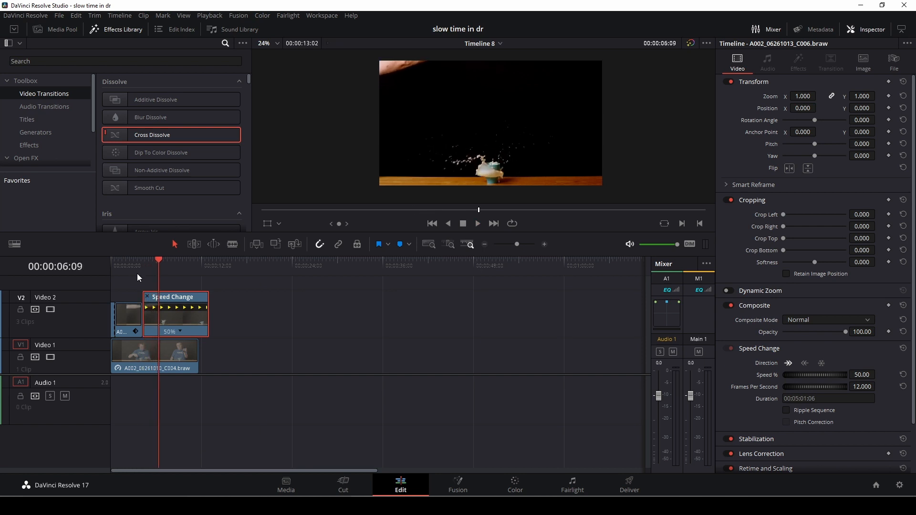
pyautogui.click(181, 331)
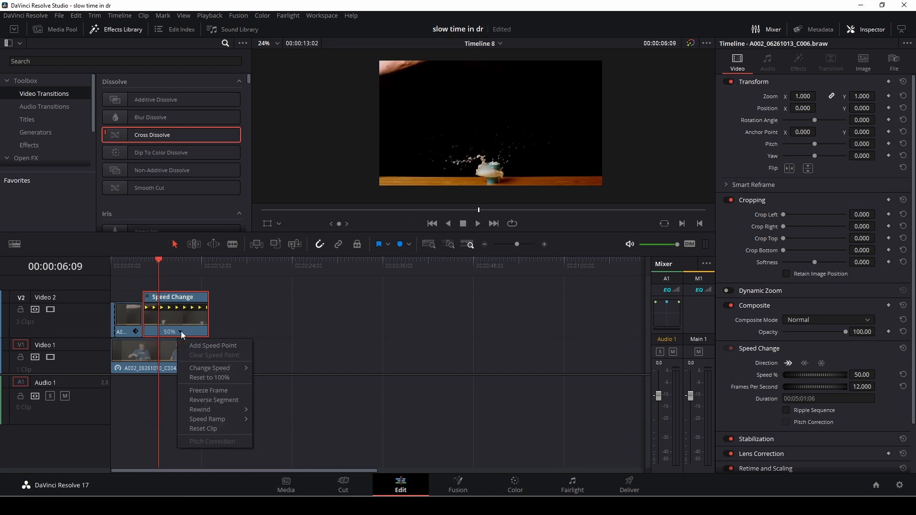
pyautogui.click(192, 345)
pyautogui.click(186, 330)
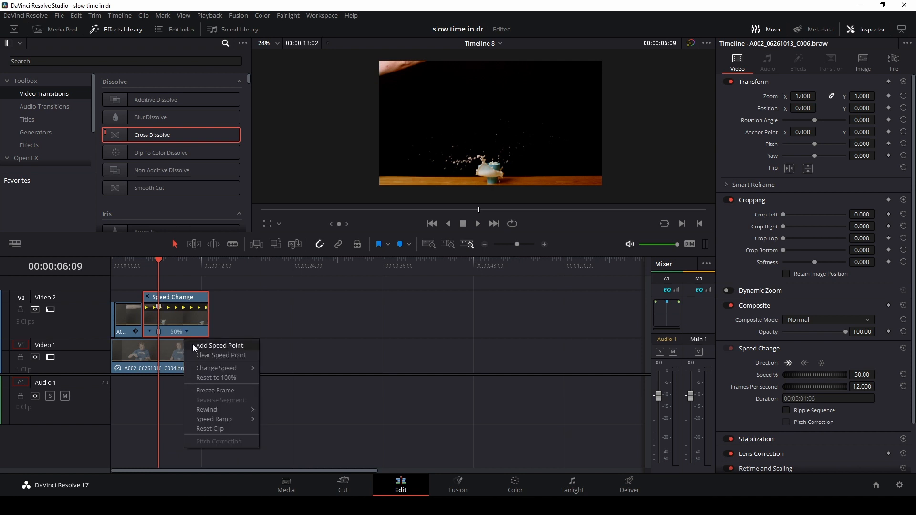
pyautogui.moveTo(219, 367)
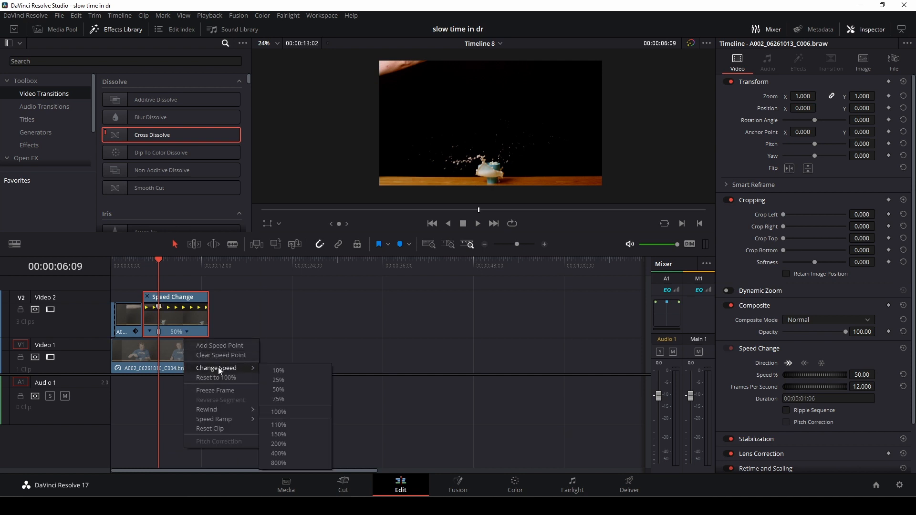
pyautogui.click(290, 453)
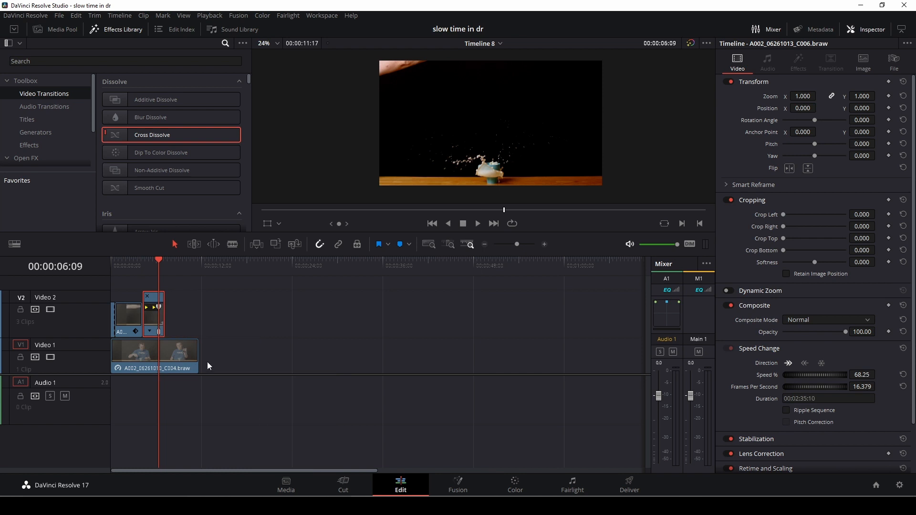
# Extend the splash clip's end and trim the Video 1 clip to match at about 00:00:08:15, then close the retime controls.
pyautogui.moveTo(164, 323)
pyautogui.mouseDown()
pyautogui.moveTo(197, 320)
pyautogui.moveTo(177, 320)
pyautogui.mouseUp()
pyautogui.press('space')
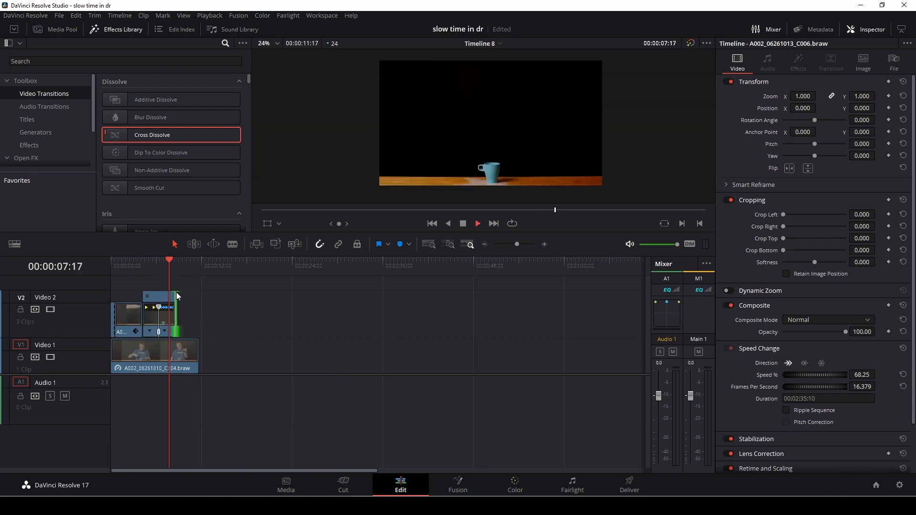
pyautogui.click(197, 359)
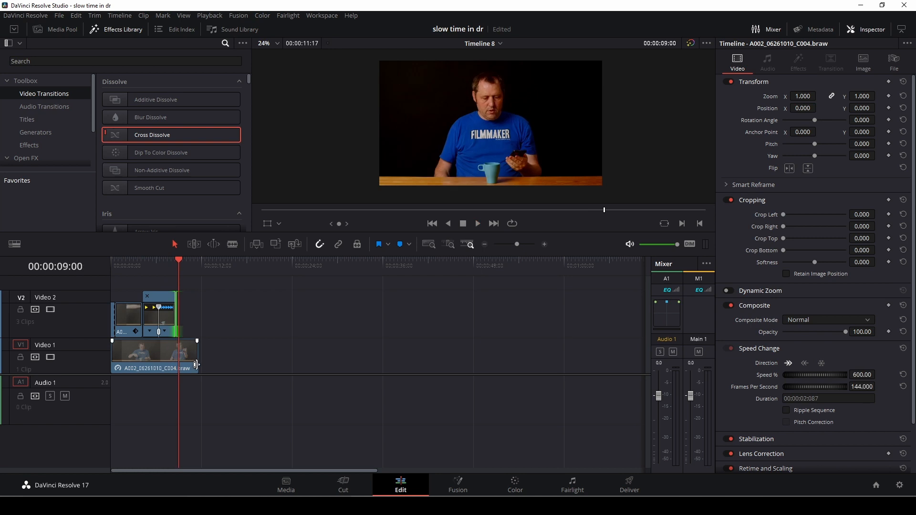
pyautogui.moveTo(198, 363); pyautogui.dragTo(176, 363)
pyautogui.click(166, 273)
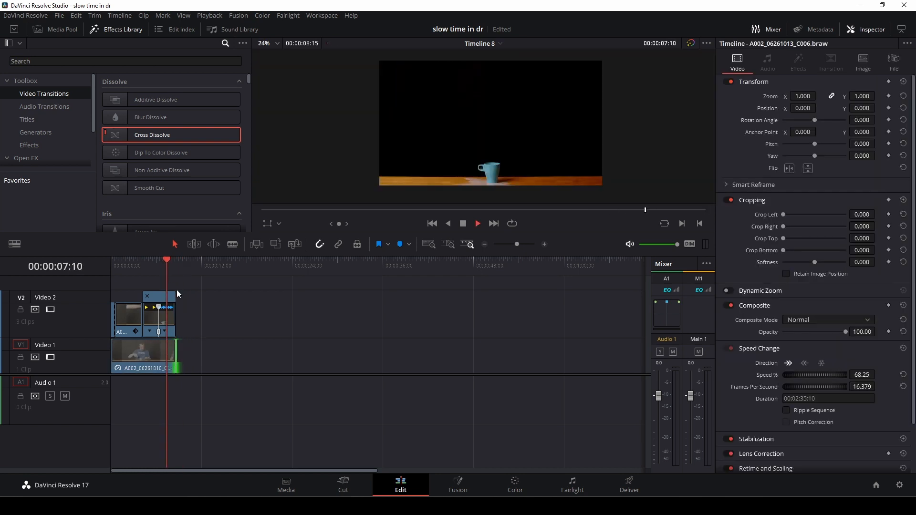
pyautogui.click(147, 295)
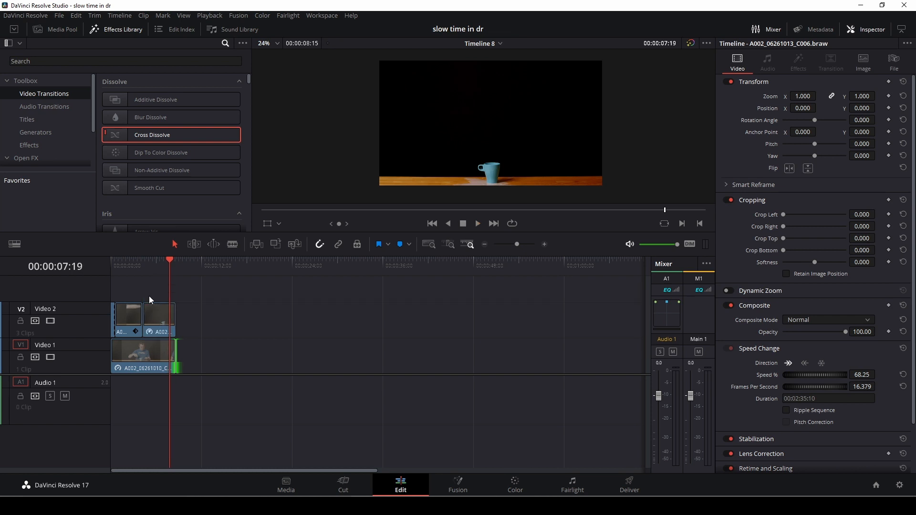
# Set the splash clip's composite mode to Lighten so it blends over the Video 1 clip.
pyautogui.click(153, 261)
pyautogui.click(167, 320)
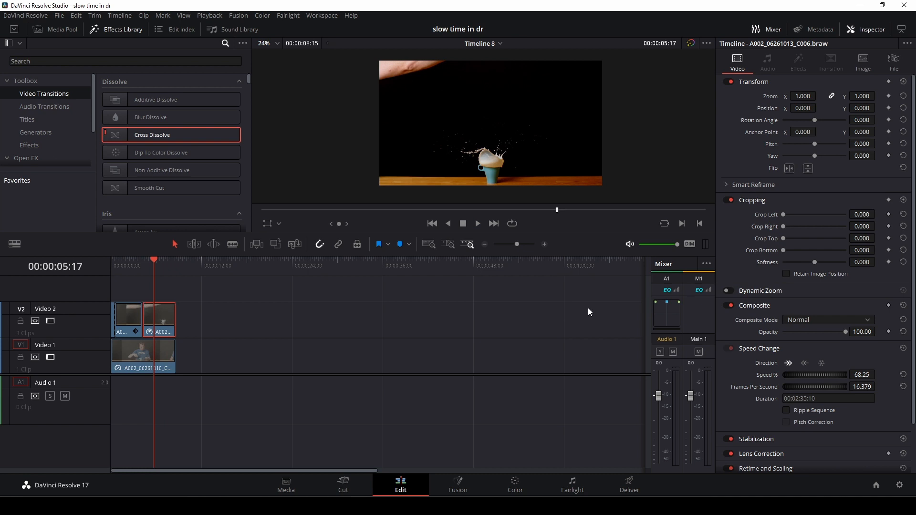
pyautogui.click(868, 318)
pyautogui.scroll(-3, 821, 388)
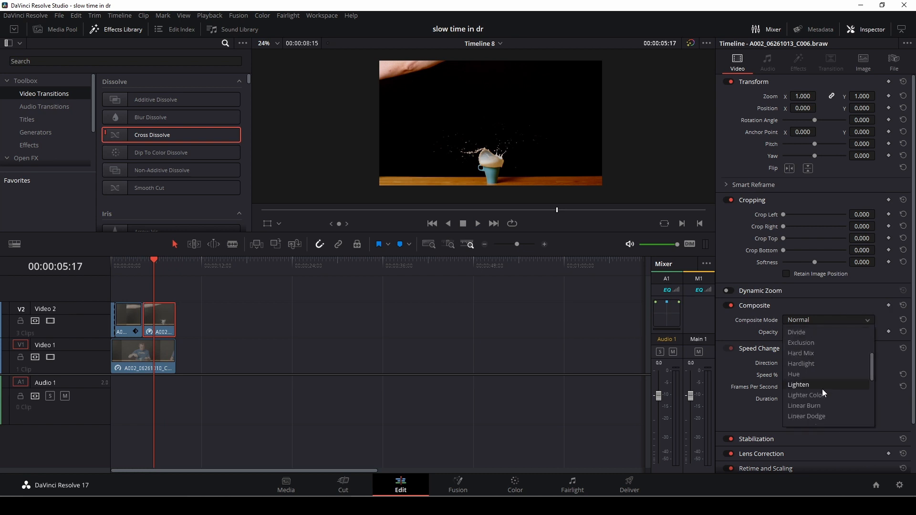
pyautogui.click(822, 388)
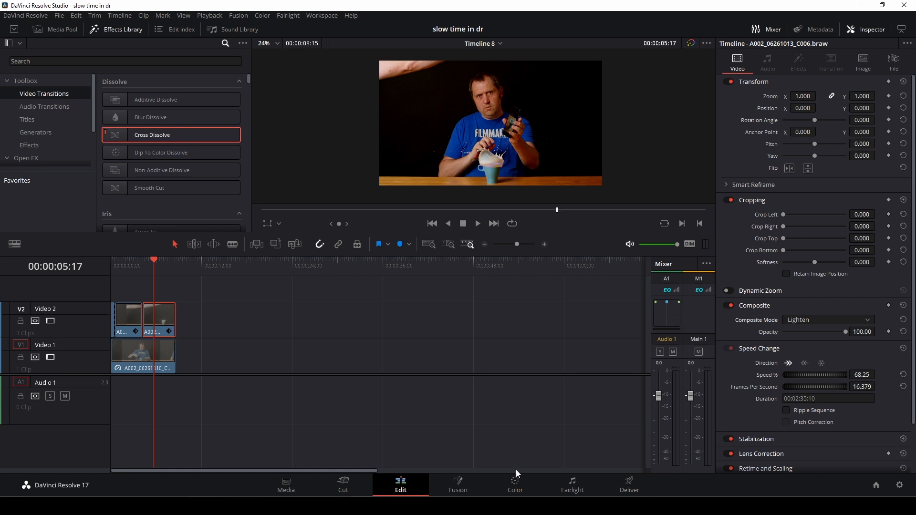
# On the Color page, draw a closed curve window on the splash clip around the man, cup and splash, excluding the arm in the upper corner.
pyautogui.click(514, 484)
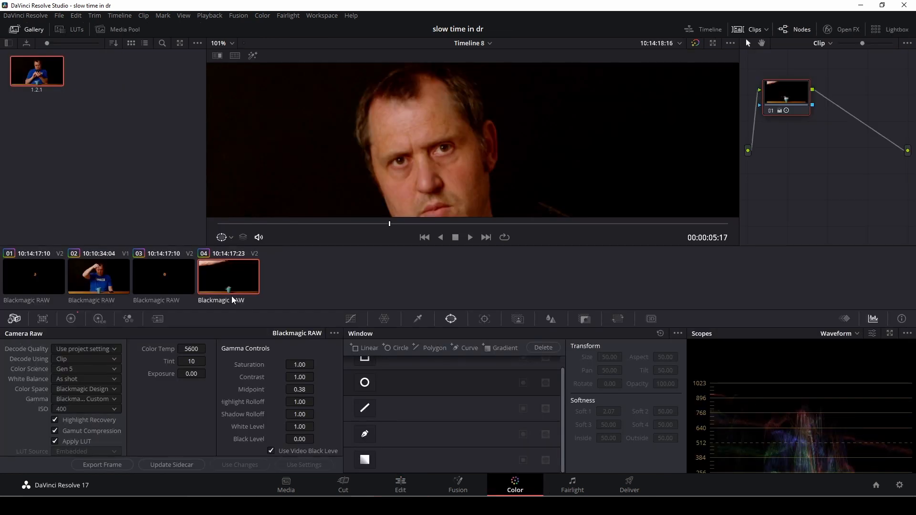
pyautogui.scroll(-5, 440, 139)
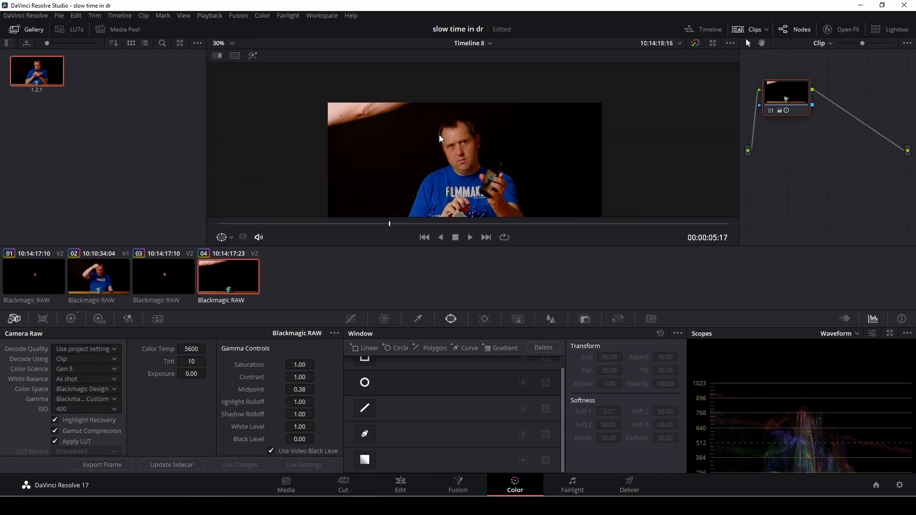
pyautogui.click(365, 435)
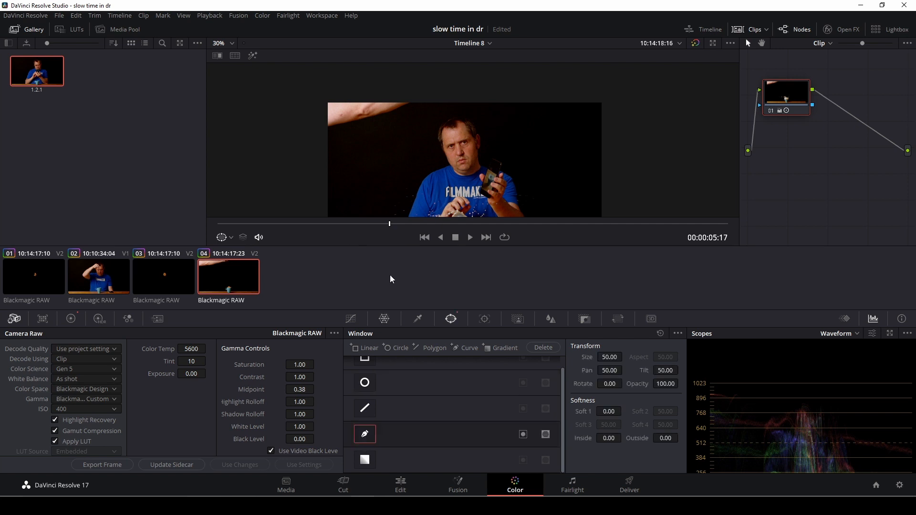
pyautogui.scroll(-3, 401, 173)
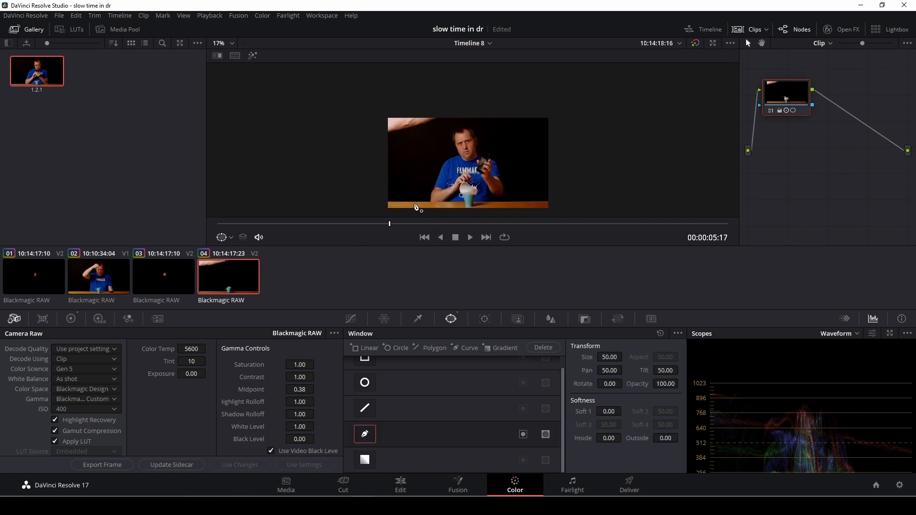
pyautogui.click(415, 208)
pyautogui.click(546, 208)
pyautogui.click(547, 117)
pyautogui.click(445, 118)
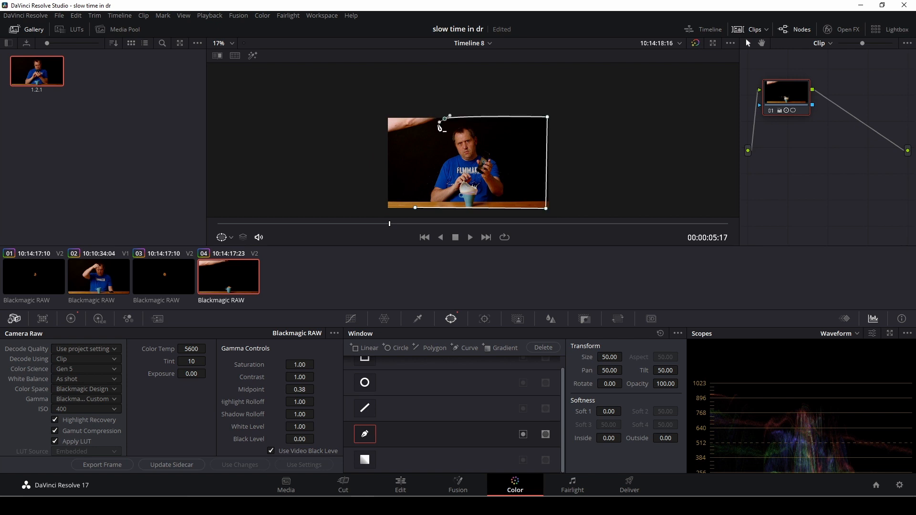
pyautogui.click(421, 147)
pyautogui.click(401, 171)
pyautogui.click(381, 188)
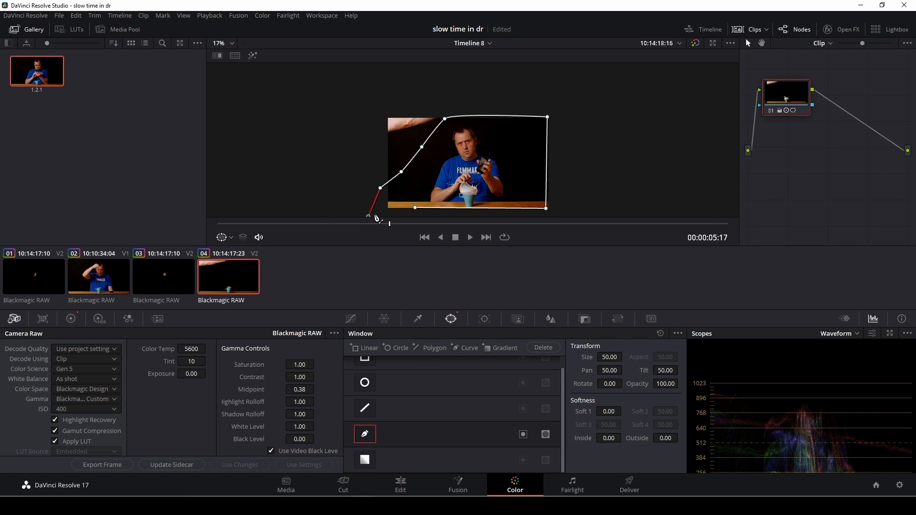
pyautogui.click(368, 217)
pyautogui.click(415, 209)
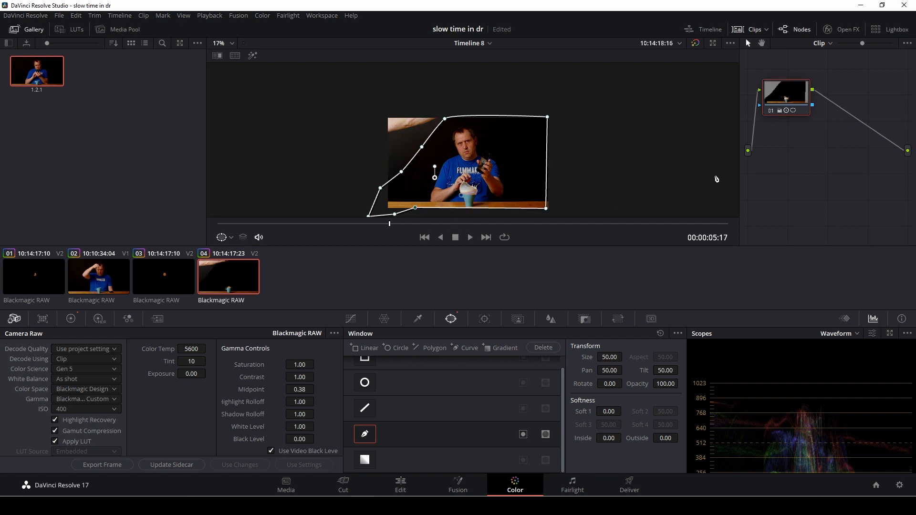
# Add an alpha output to the splash clip's node graph and connect the masked node's alpha to it.
pyautogui.rightClick(801, 161)
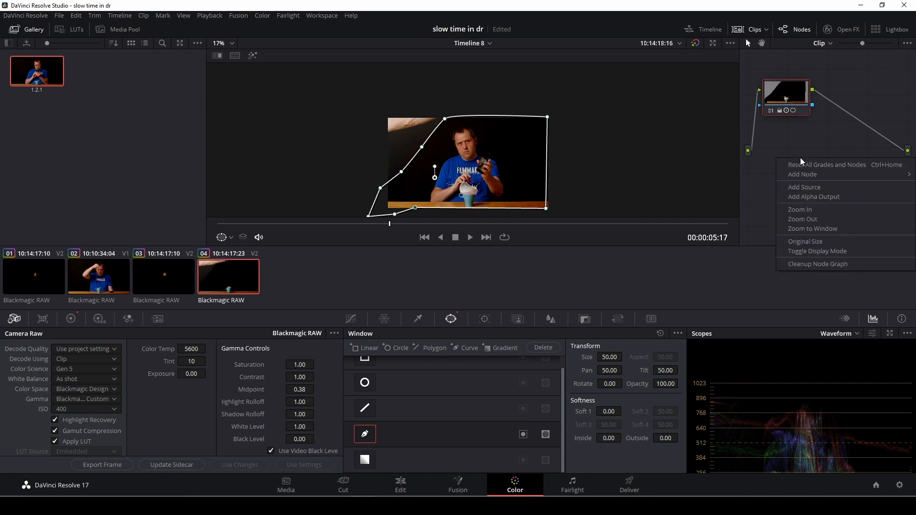
pyautogui.click(822, 197)
pyautogui.moveTo(813, 105); pyautogui.dragTo(908, 169)
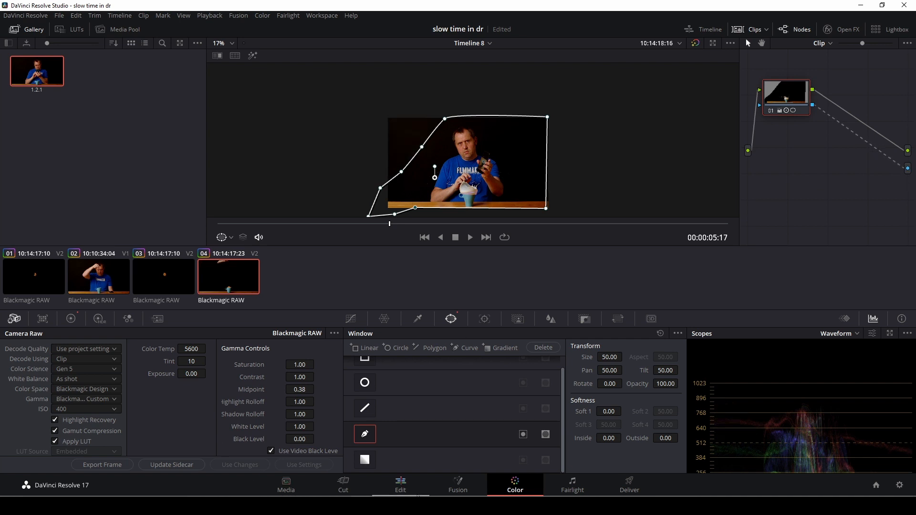
# Play the composite on the Edit page and check the frames around 00:00:04:06 and 00:00:03:14.
pyautogui.click(408, 491)
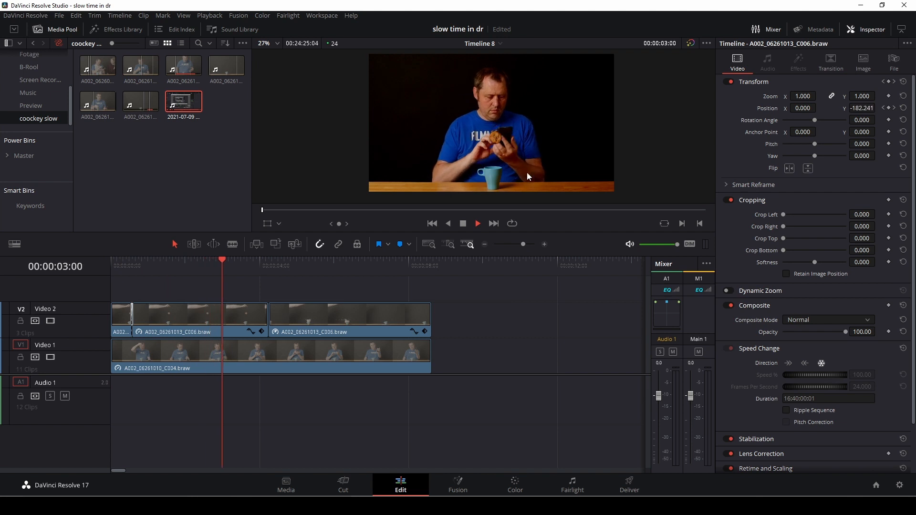
pyautogui.press('space')
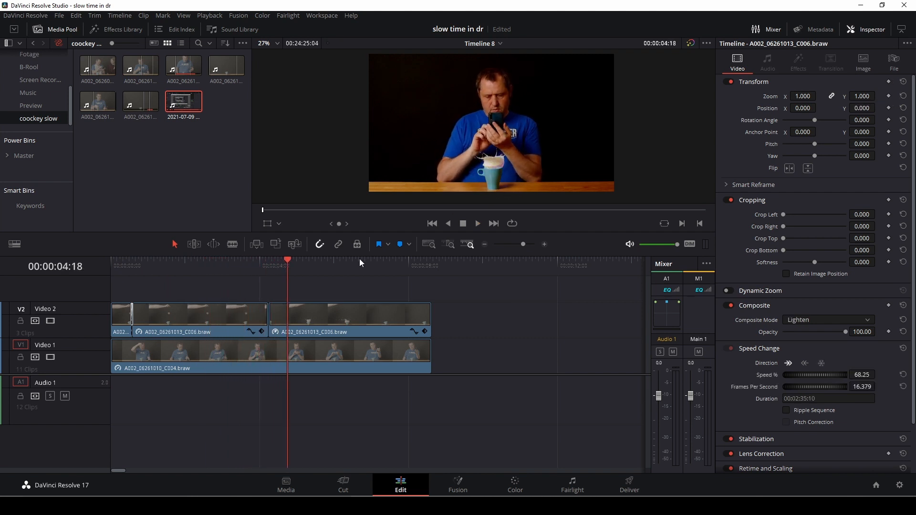
pyautogui.click(265, 270)
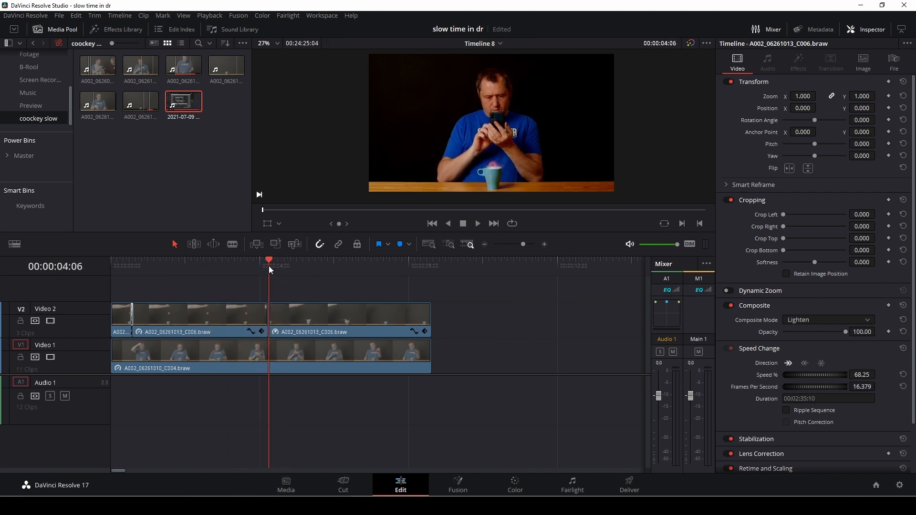
pyautogui.click(244, 262)
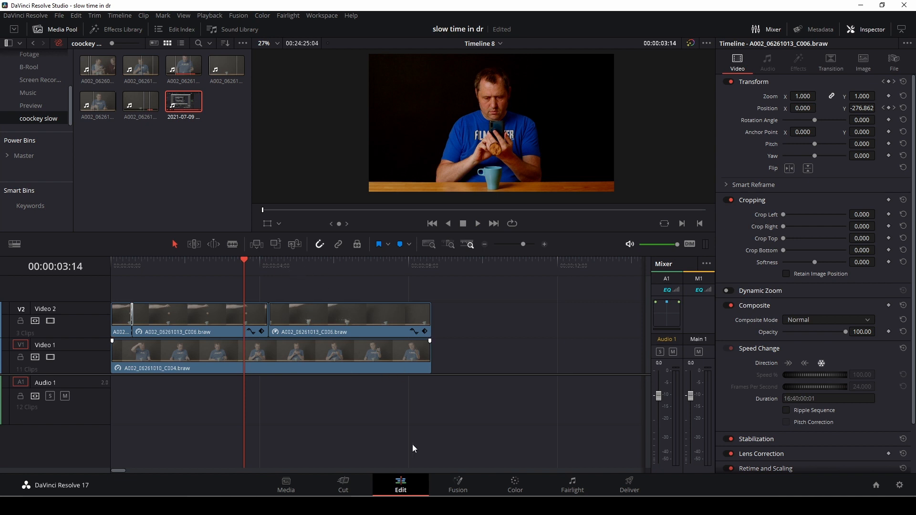
# Place only the video of the cup-only clip A002_06261011_C005.braw on Video 3, split it at 00:00:11:00 and delete the part after the cut.
pyautogui.doubleClick(232, 65)
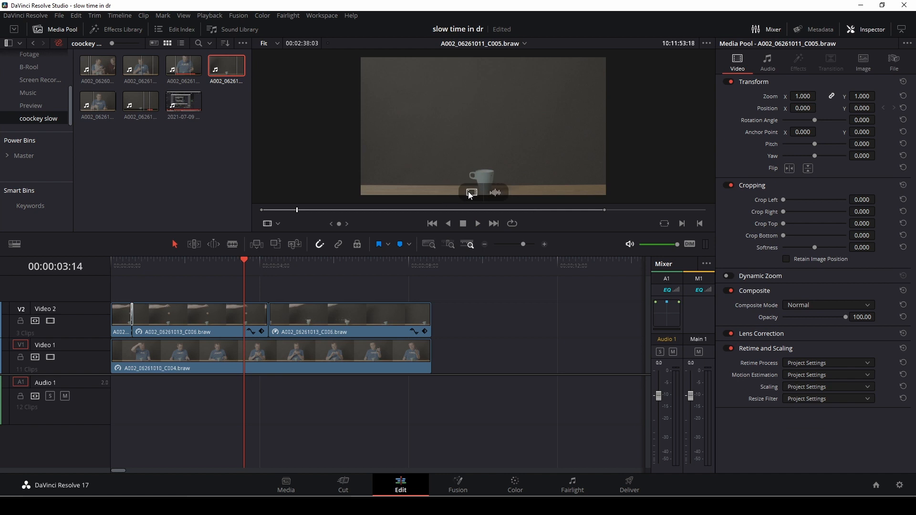
pyautogui.moveTo(475, 195); pyautogui.dragTo(468, 299)
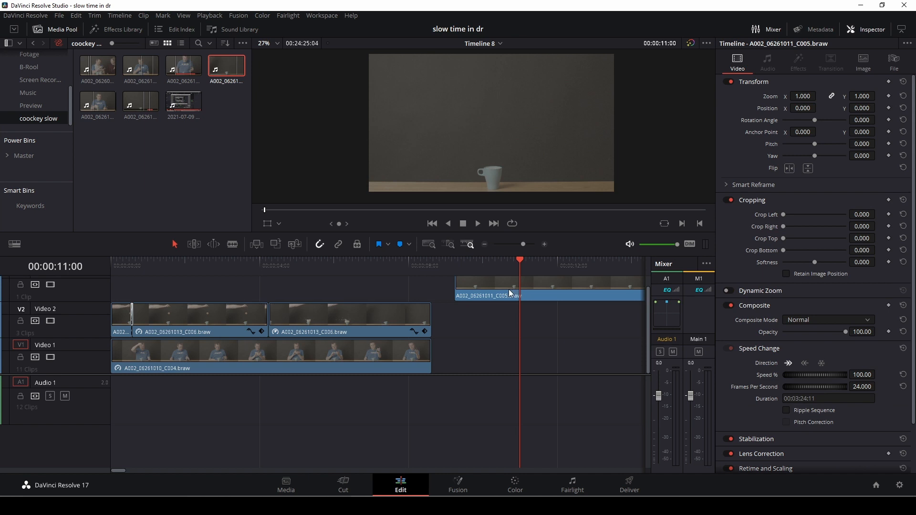
pyautogui.press('b')
pyautogui.click(519, 290)
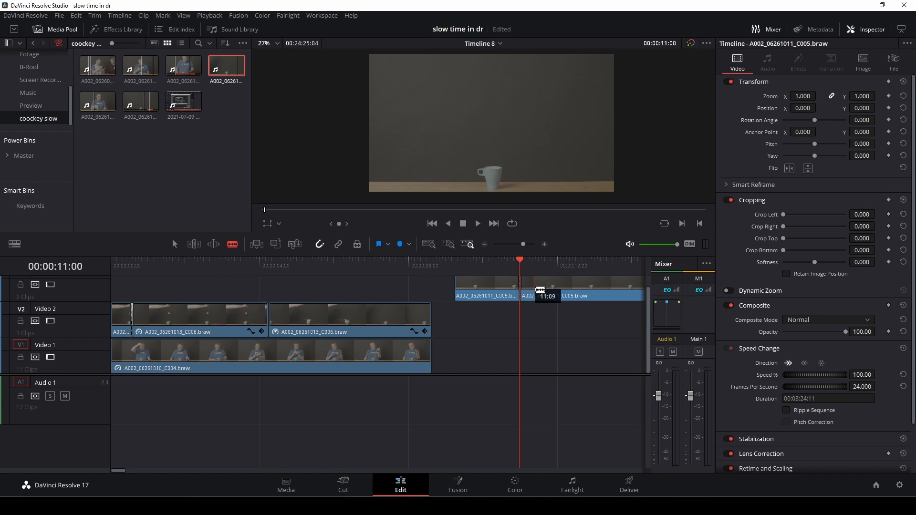
pyautogui.click(536, 290)
pyautogui.press('Delete')
# Move the cup-only clip to the start of Video 3 and extend its end to match the frozen cookie clip's end.
pyautogui.moveTo(507, 289); pyautogui.dragTo(208, 273)
pyautogui.click(189, 291)
pyautogui.click(219, 293)
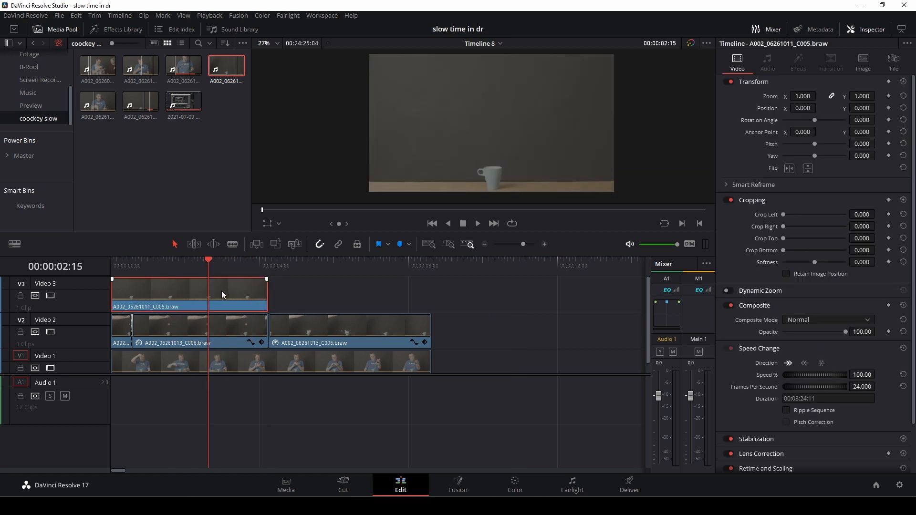
# On the Color page, apply the grade from still 1.2.1 to the cup-only clip.
pyautogui.click(515, 487)
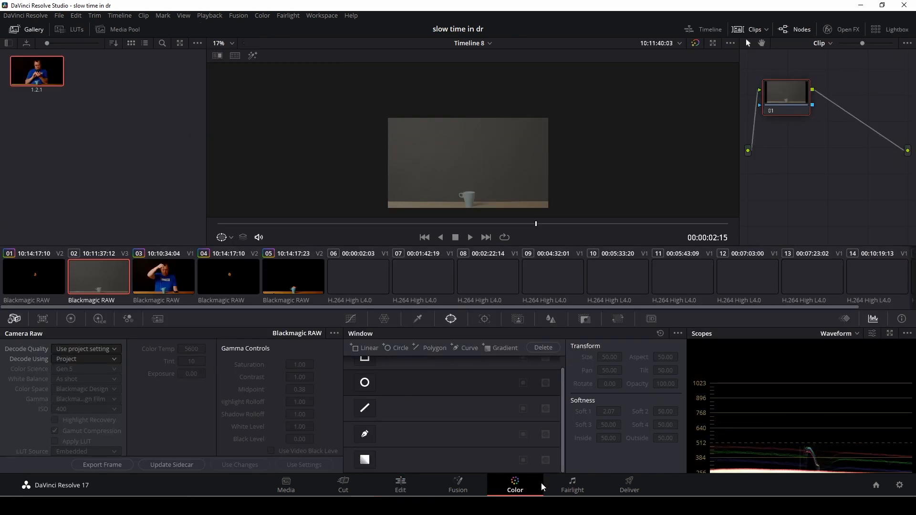
pyautogui.rightClick(52, 82)
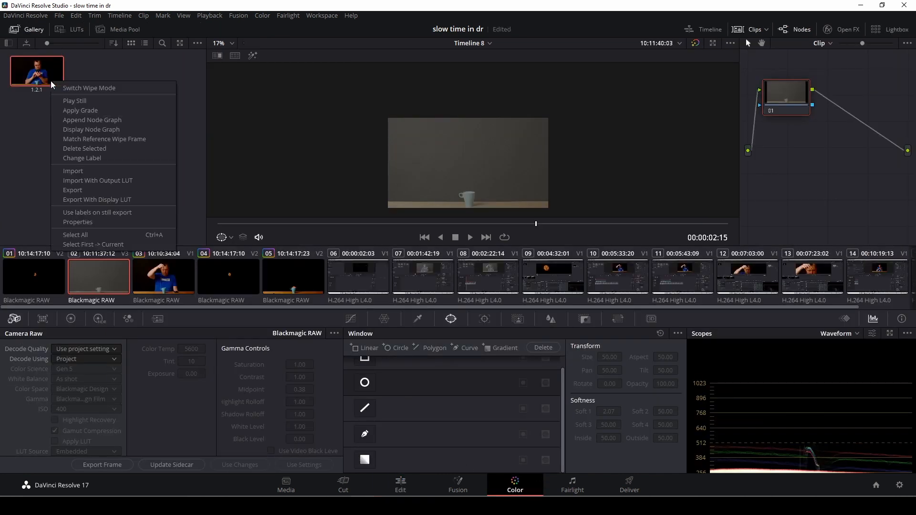
pyautogui.click(66, 110)
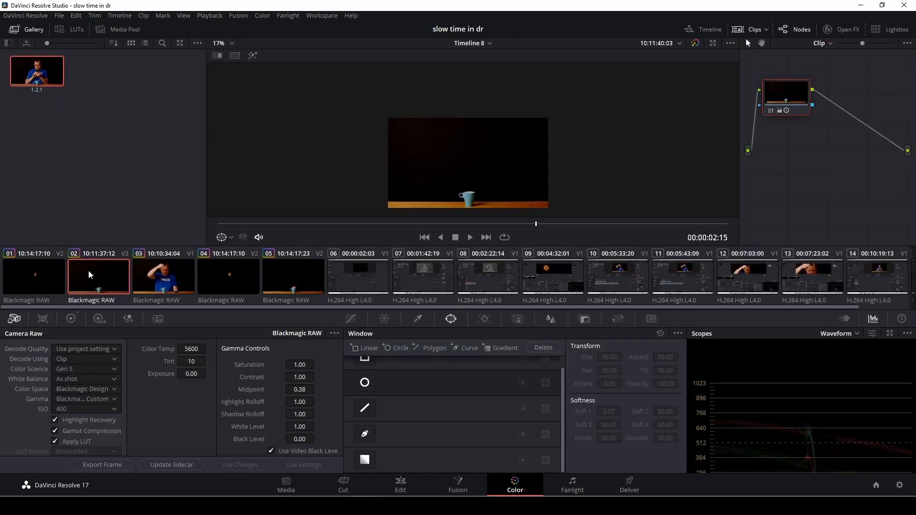
# Draw a closed curve window around the cup's rim and opening on the cup-only clip, fitting its points to the edge.
pyautogui.click(364, 433)
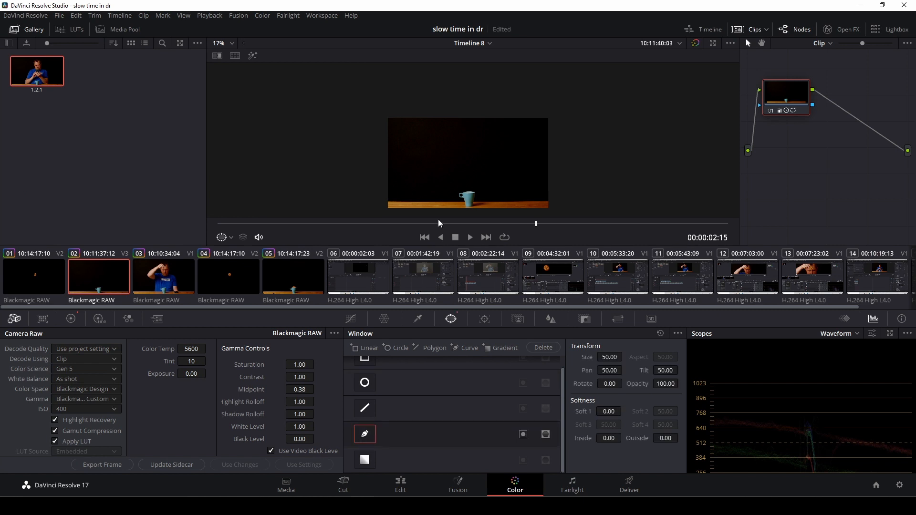
pyautogui.scroll(3, 475, 176)
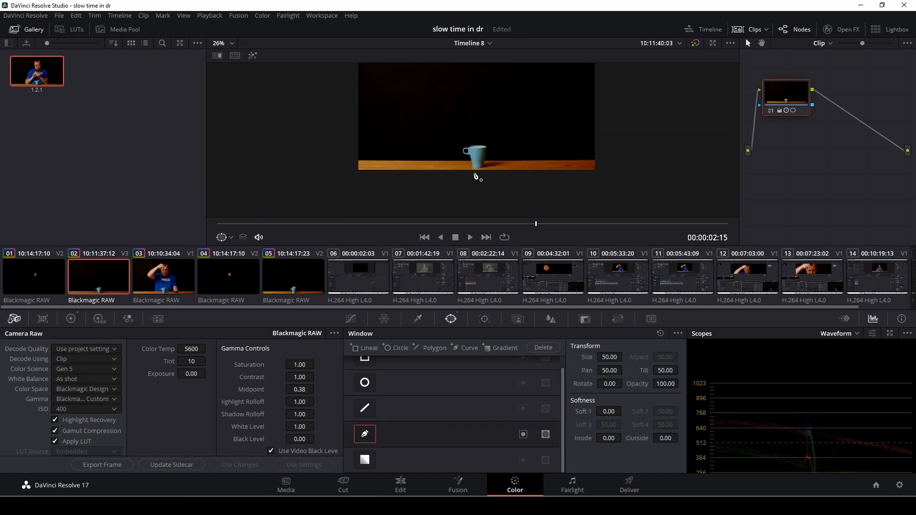
pyautogui.scroll(6, 475, 177)
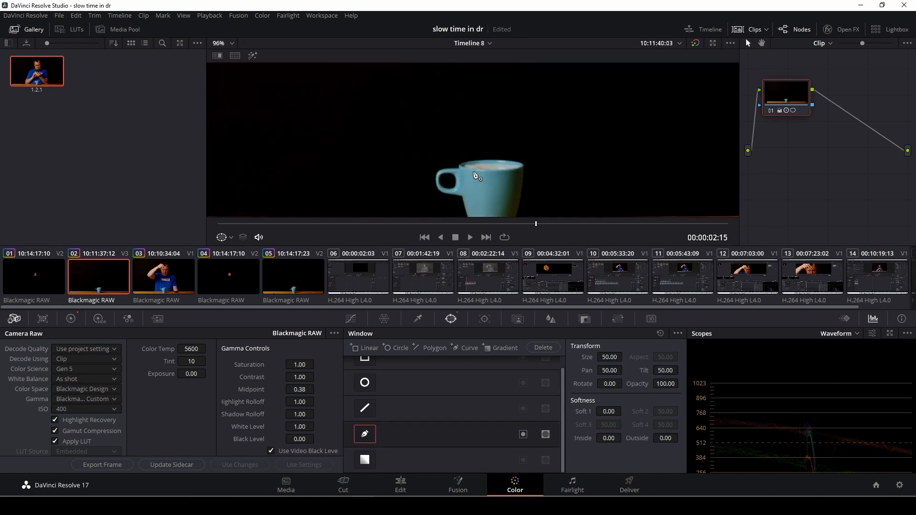
pyautogui.scroll(1, 475, 176)
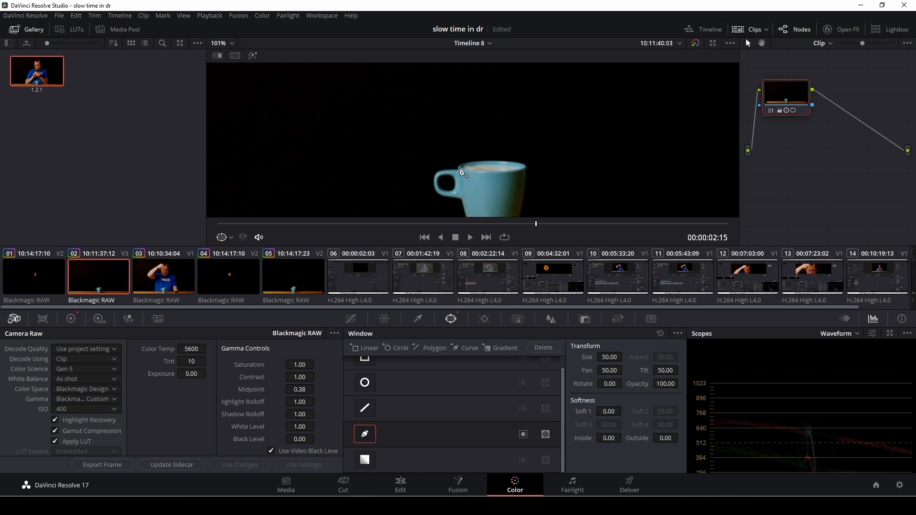
pyautogui.click(509, 184)
pyautogui.click(526, 171)
pyautogui.click(478, 159)
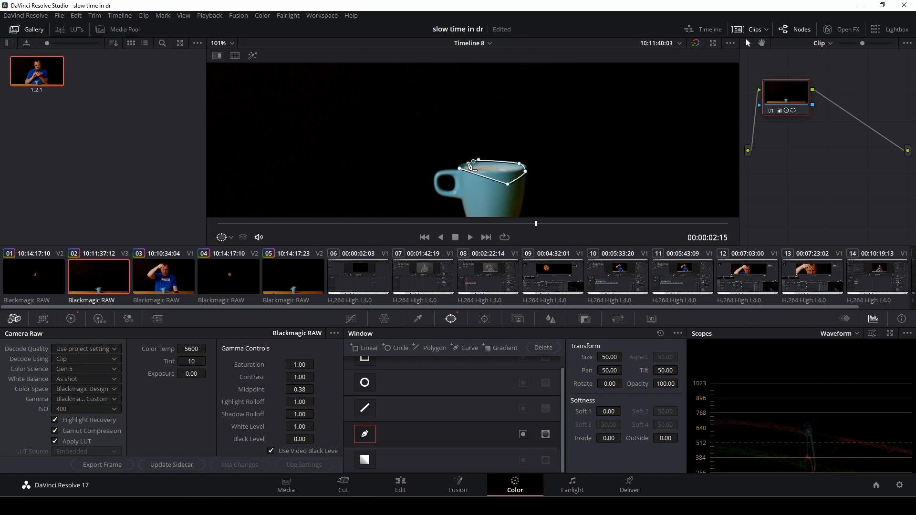
pyautogui.click(461, 168)
pyautogui.moveTo(508, 185); pyautogui.dragTo(524, 171)
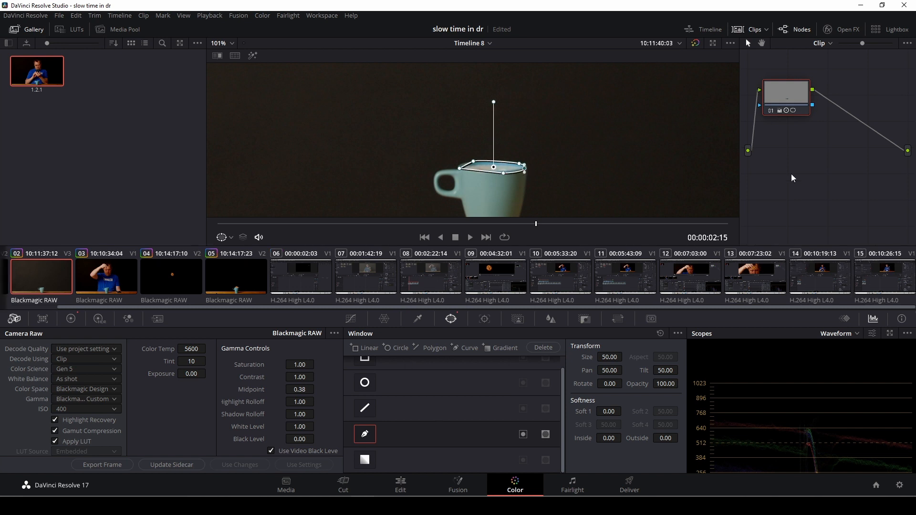
# Add an alpha output for the cup-only clip and connect its node's alpha so only the masked cup opening shows.
pyautogui.rightClick(778, 160)
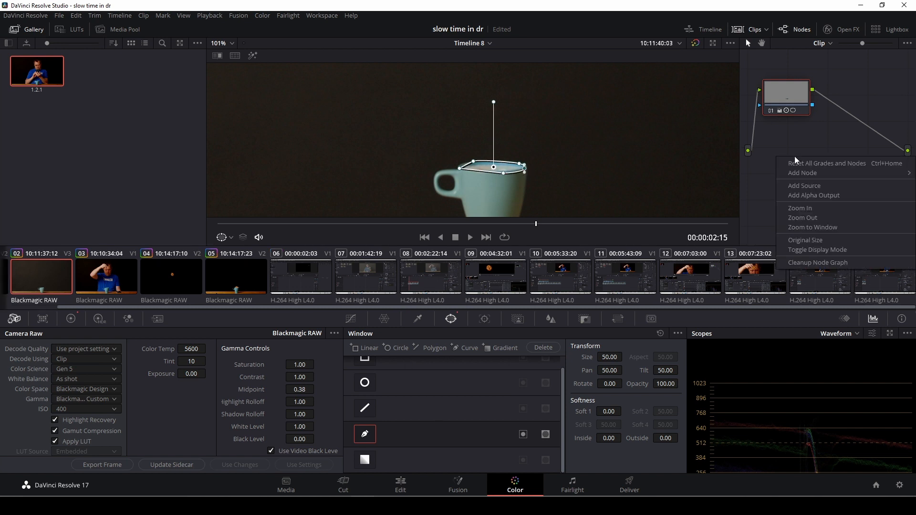
pyautogui.click(814, 195)
pyautogui.moveTo(812, 103); pyautogui.dragTo(907, 167)
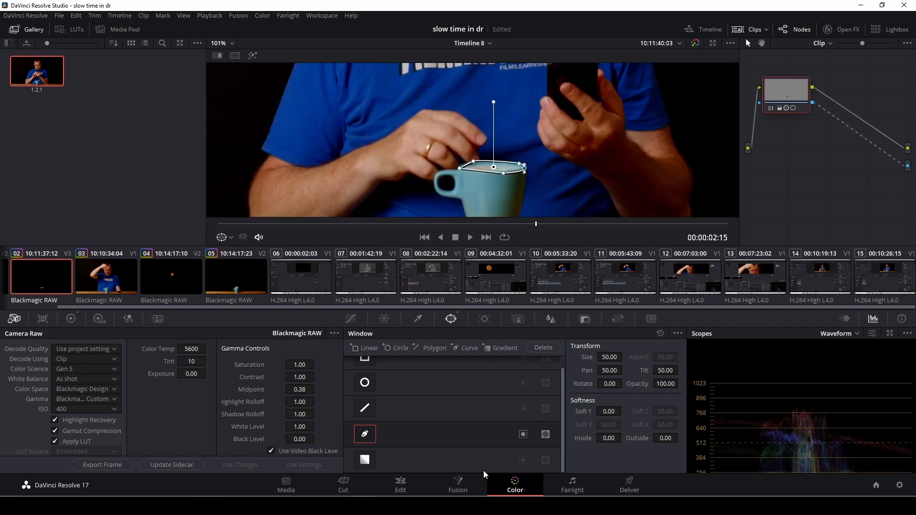
# Return to the Edit page and play the composite from the start of the timeline.
pyautogui.click(404, 488)
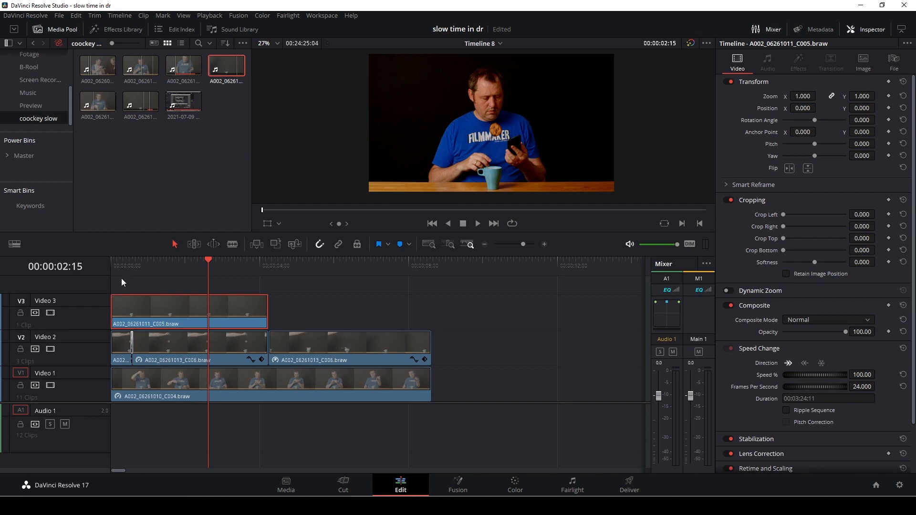
pyautogui.click(116, 265)
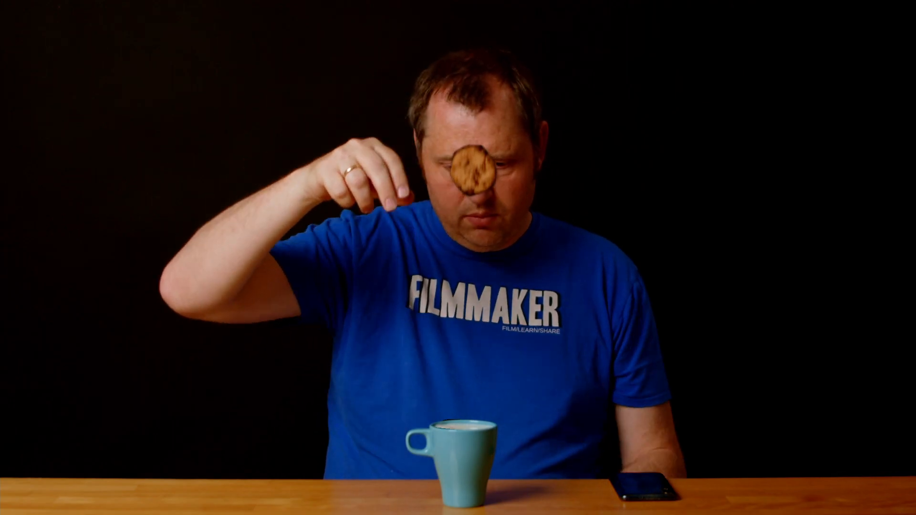